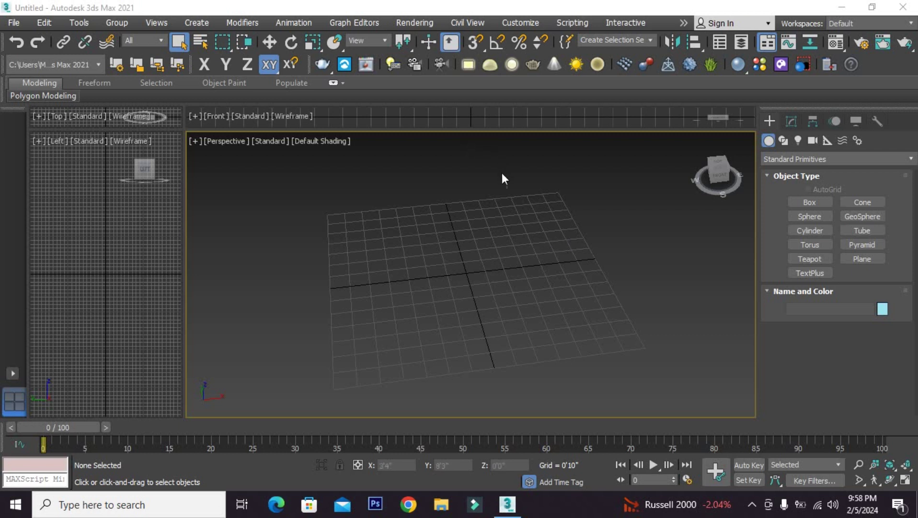
# Step: Set V-Ray 5 as the renderer in Render Setup, then open the Material Editor with M
pyautogui.click(414, 20)
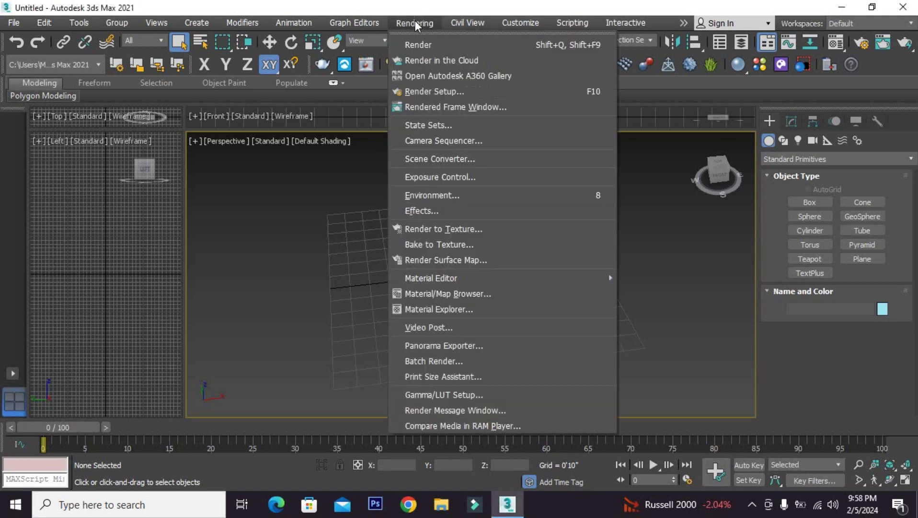
pyautogui.click(437, 91)
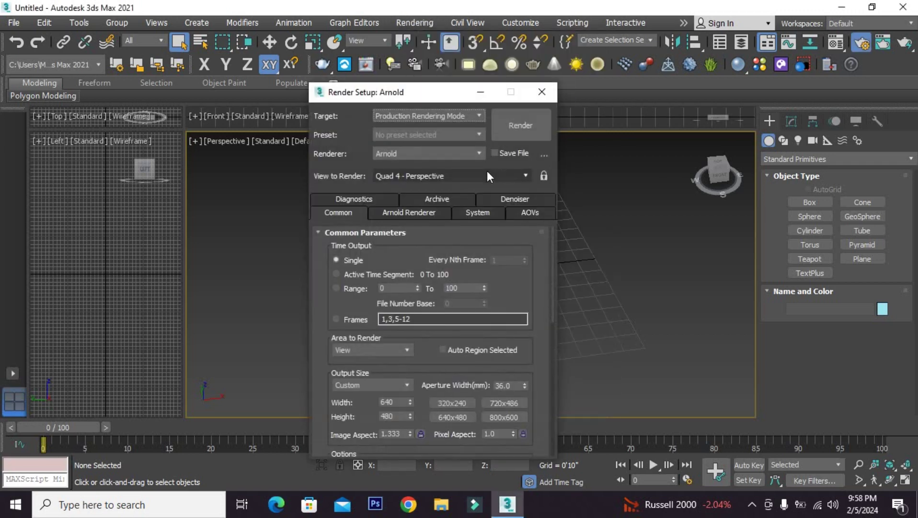
pyautogui.click(464, 155)
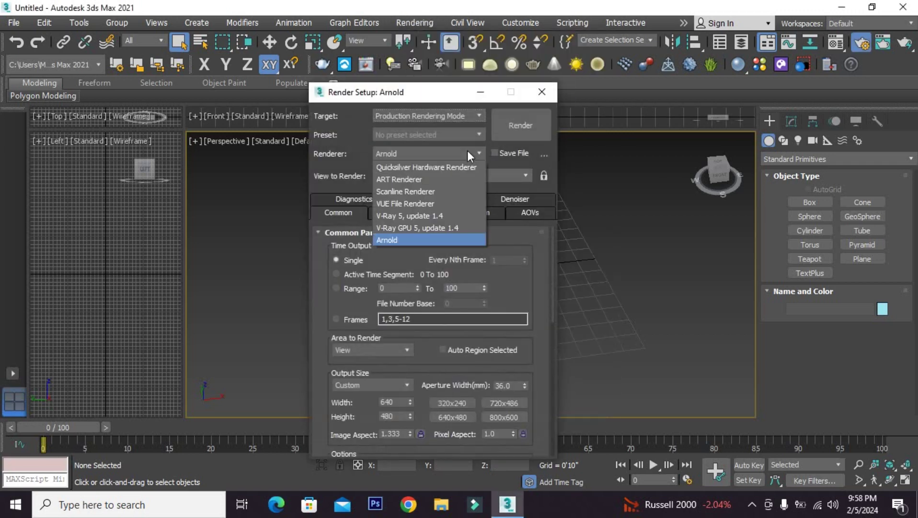
pyautogui.click(411, 215)
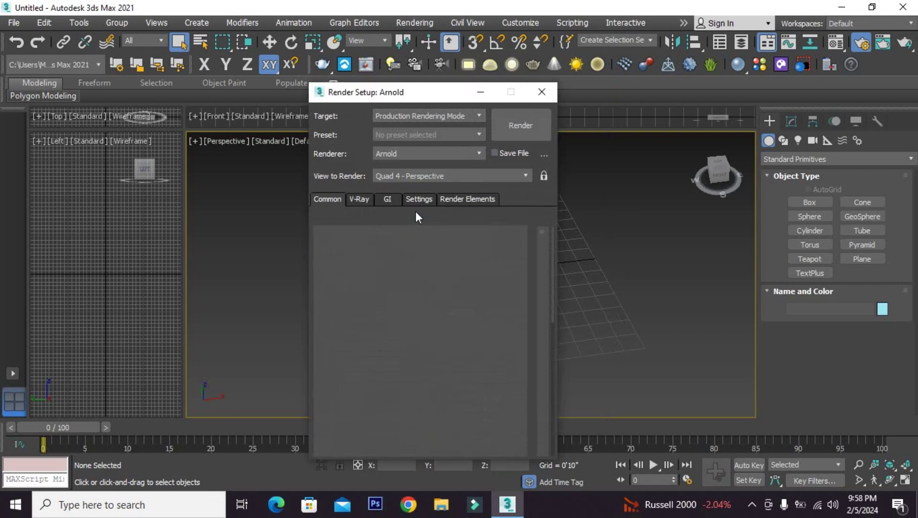
pyautogui.click(542, 92)
pyautogui.click(536, 110)
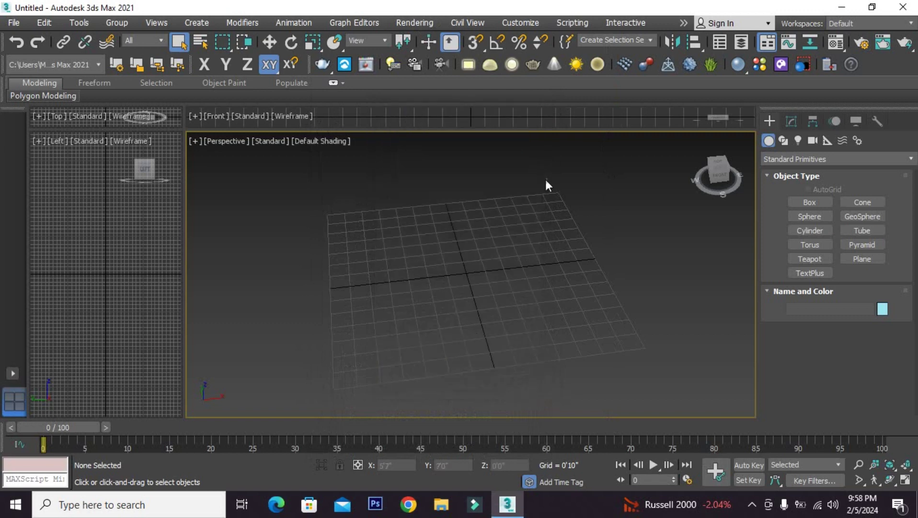
pyautogui.moveTo(469, 259); pyautogui.dragTo(483, 256, button='middle')
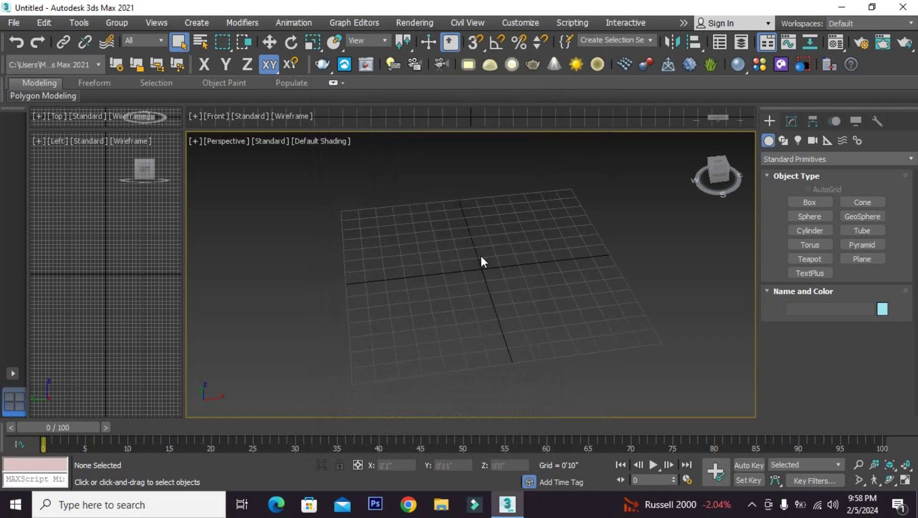
pyautogui.press('m')
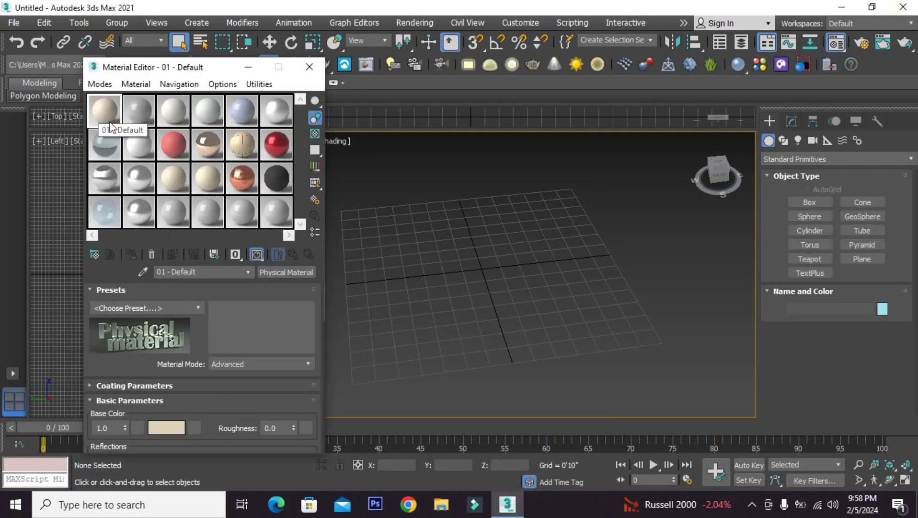
# Step: Change the first material from Physical Material to a V-Ray VRayMtl
pyautogui.click(271, 272)
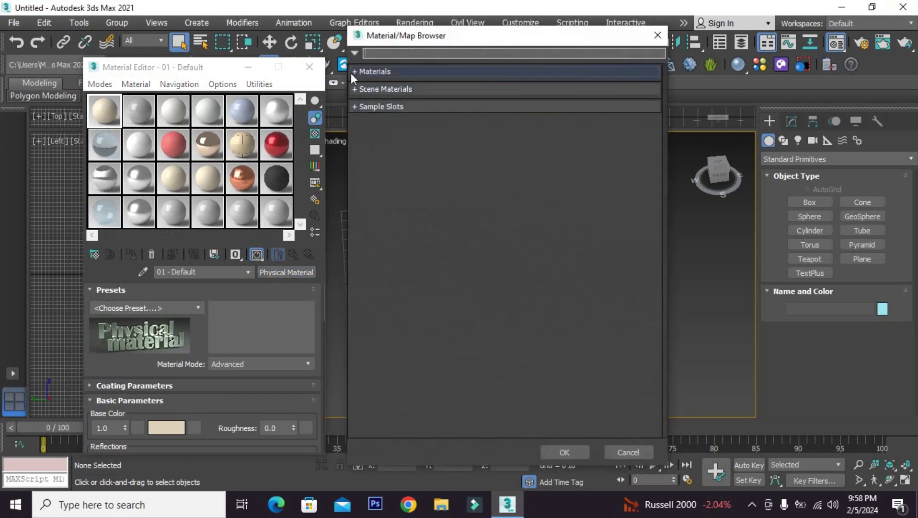
pyautogui.click(352, 71)
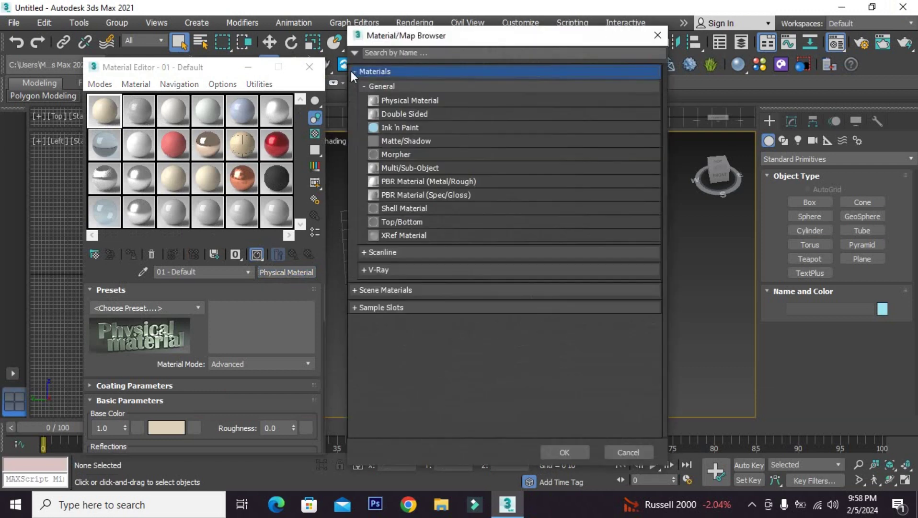
pyautogui.click(375, 269)
pyautogui.scroll(-1, 408, 349)
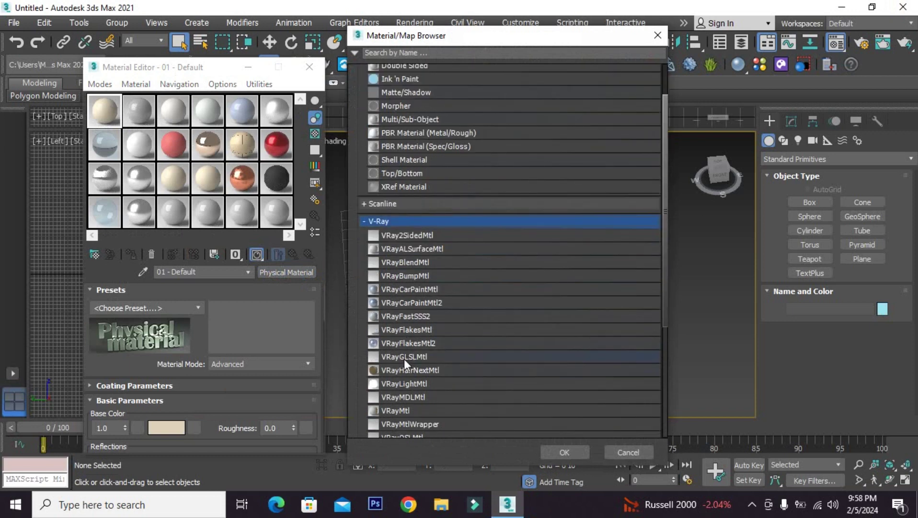
pyautogui.click(407, 408)
pyautogui.click(562, 452)
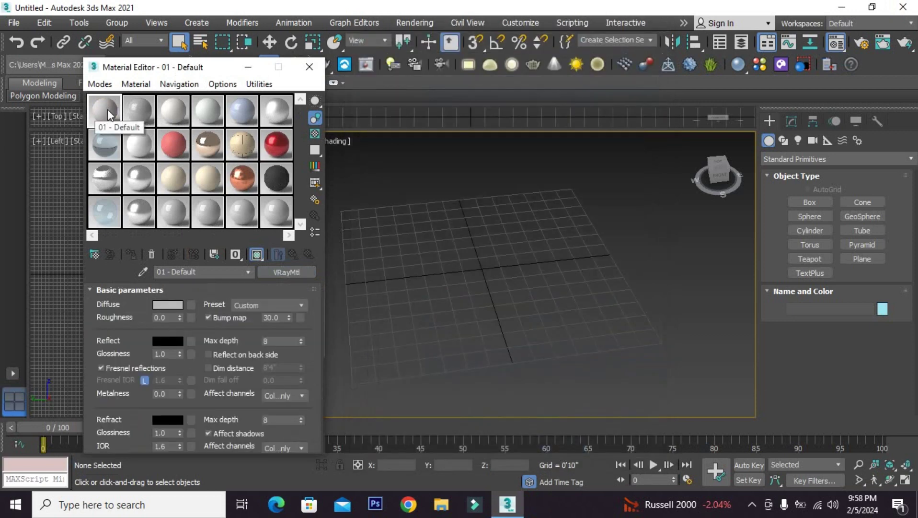
# Step: Assign a VRayBitmap as the VRayMtl's Diffuse map
pyautogui.click(192, 305)
pyautogui.scroll(-3, 425, 311)
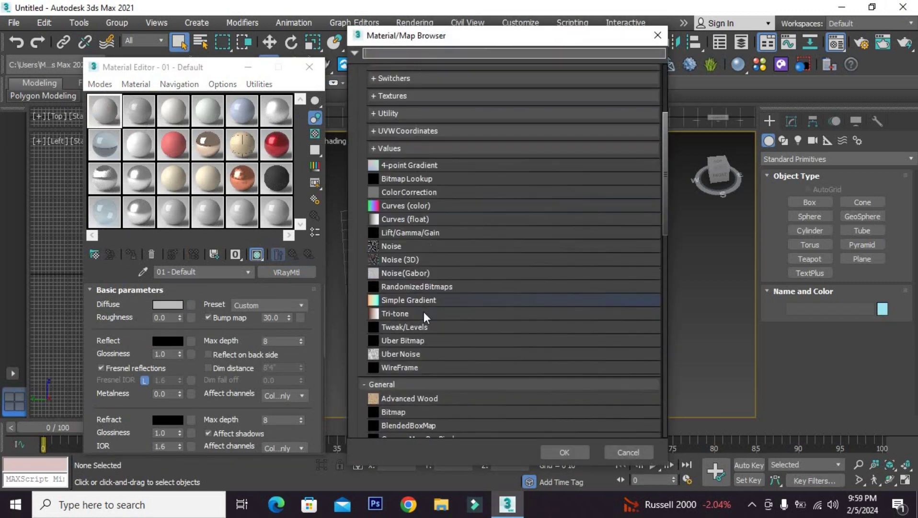
pyautogui.scroll(-5, 424, 312)
pyautogui.scroll(-4, 428, 316)
pyautogui.scroll(-4, 431, 324)
pyautogui.scroll(-3, 430, 326)
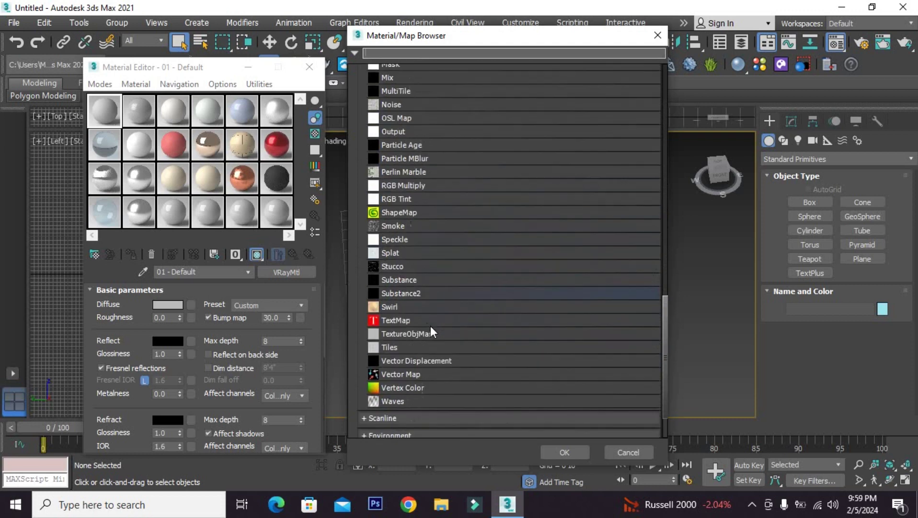
pyautogui.scroll(-3, 430, 331)
pyautogui.click(389, 391)
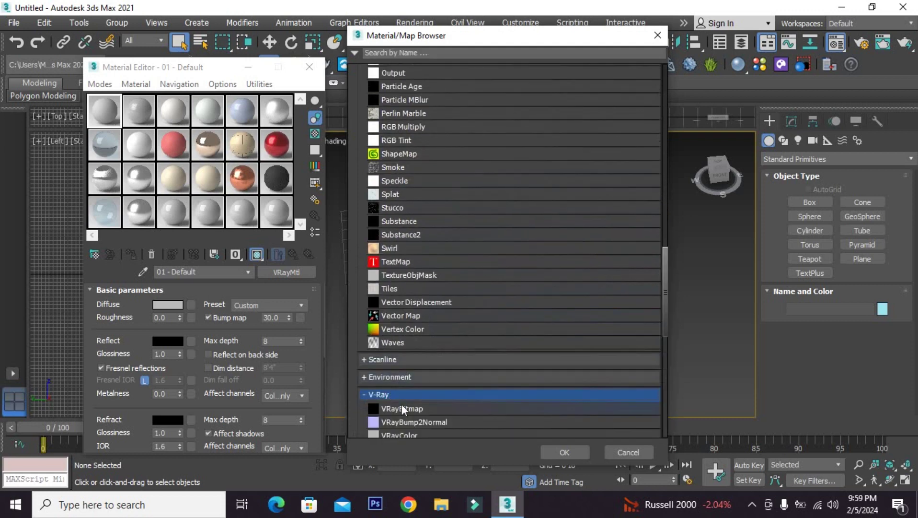
pyautogui.doubleClick(418, 392)
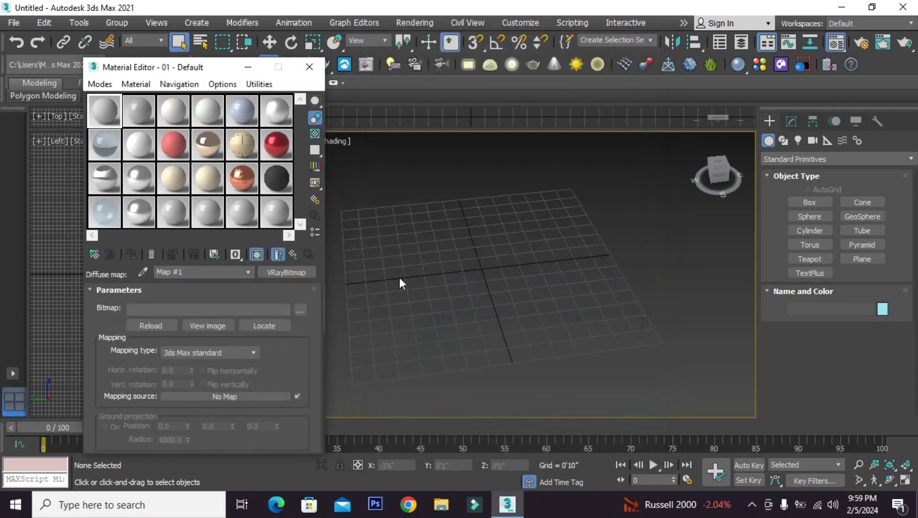
# Step: Load grass.jpg as the VRayBitmap's image file
pyautogui.click(299, 310)
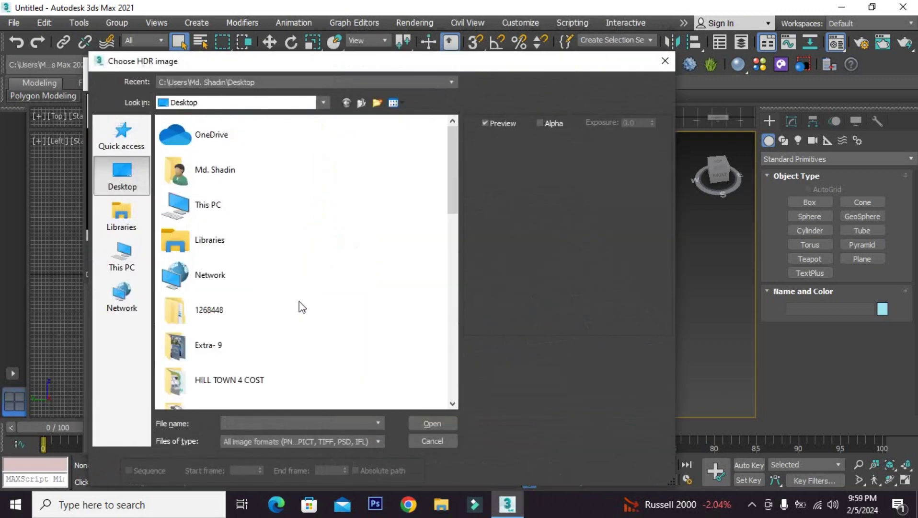
pyautogui.scroll(-5, 213, 254)
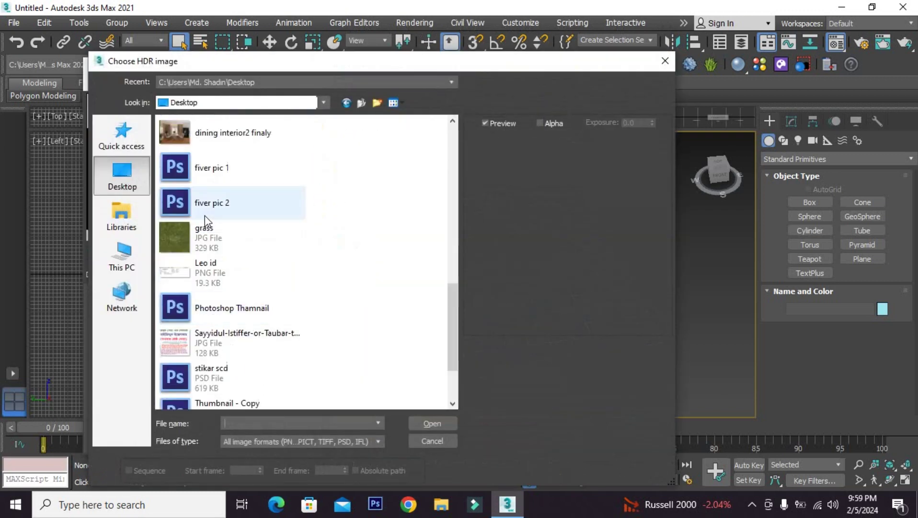
pyautogui.click(208, 239)
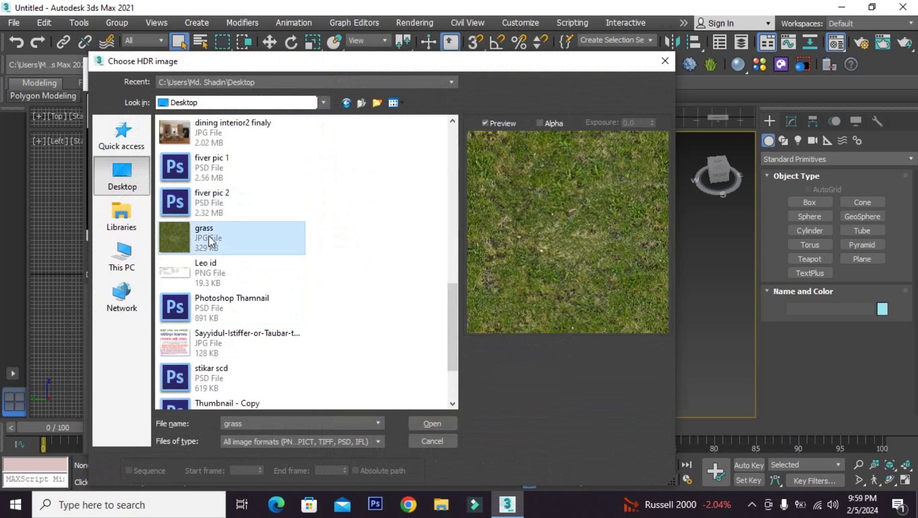
pyautogui.click(434, 422)
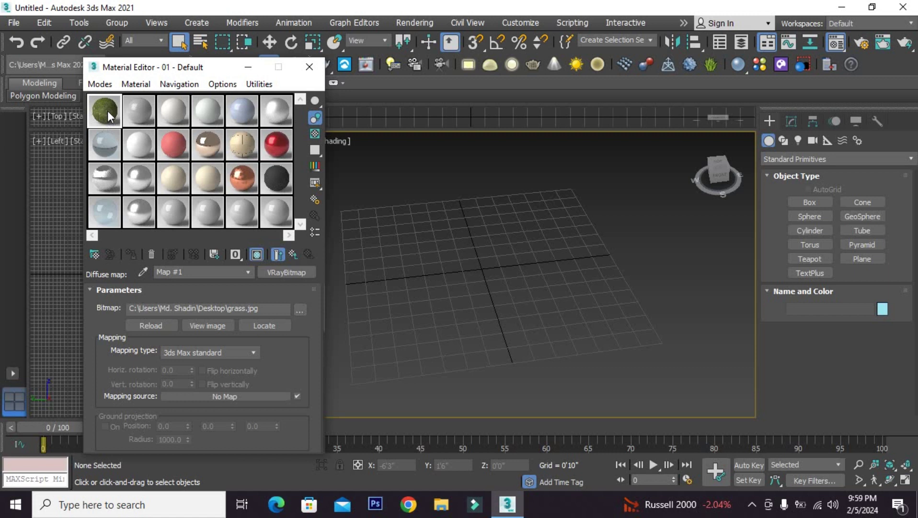
# Step: Open the Material/Map Browser, start a New Material Library, then cancel its save dialog
pyautogui.click(95, 254)
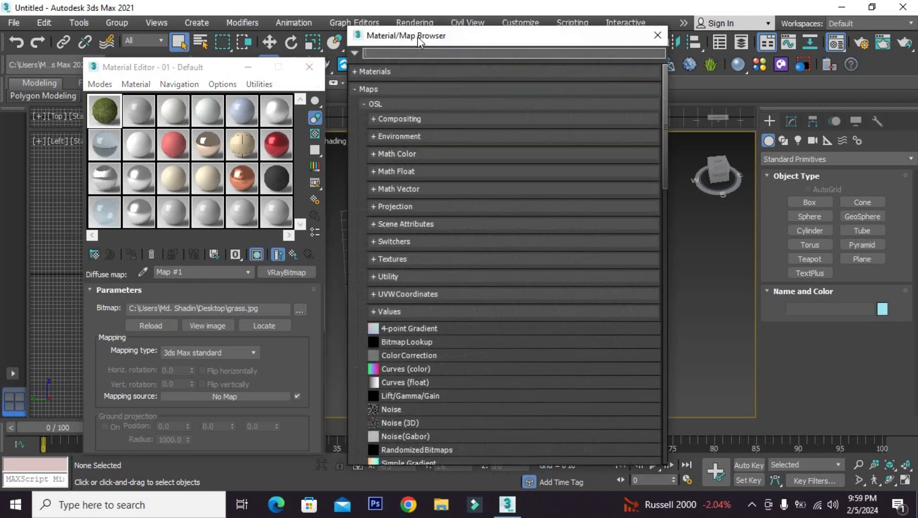
pyautogui.moveTo(416, 36); pyautogui.dragTo(440, 41)
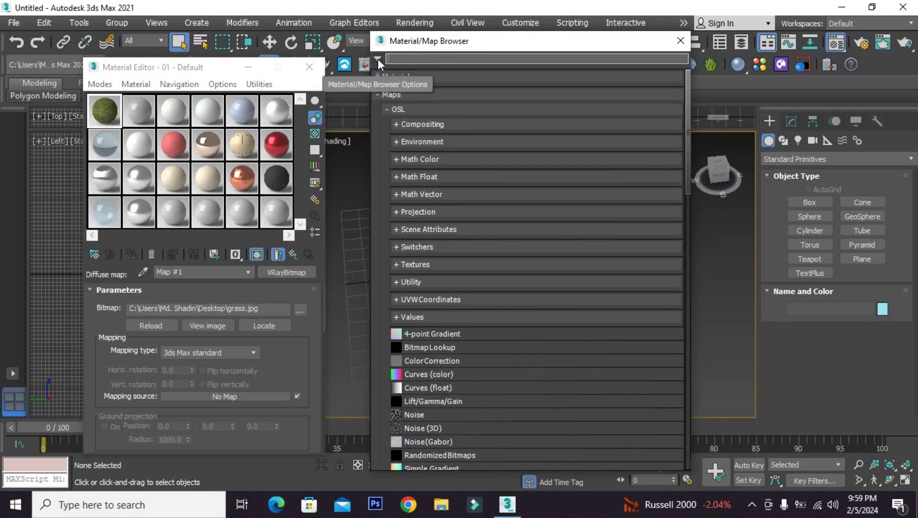
pyautogui.click(377, 59)
pyautogui.click(377, 59)
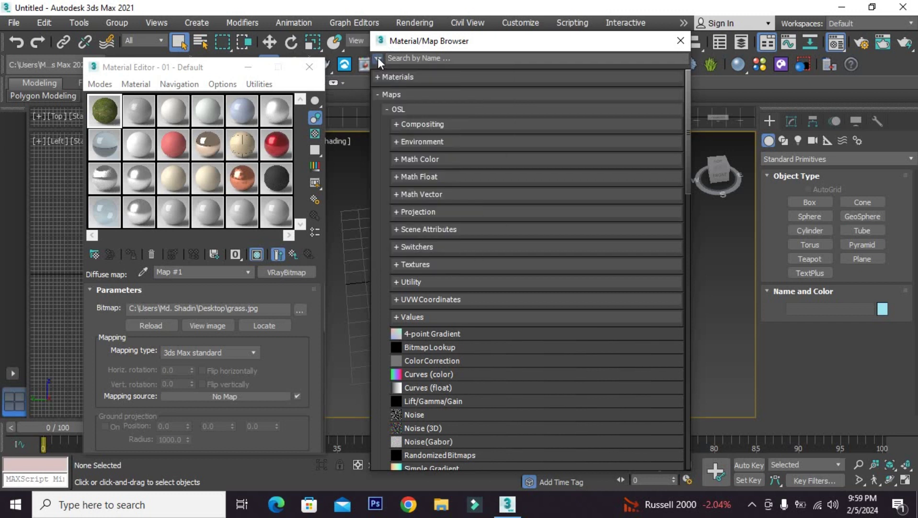
pyautogui.click(377, 58)
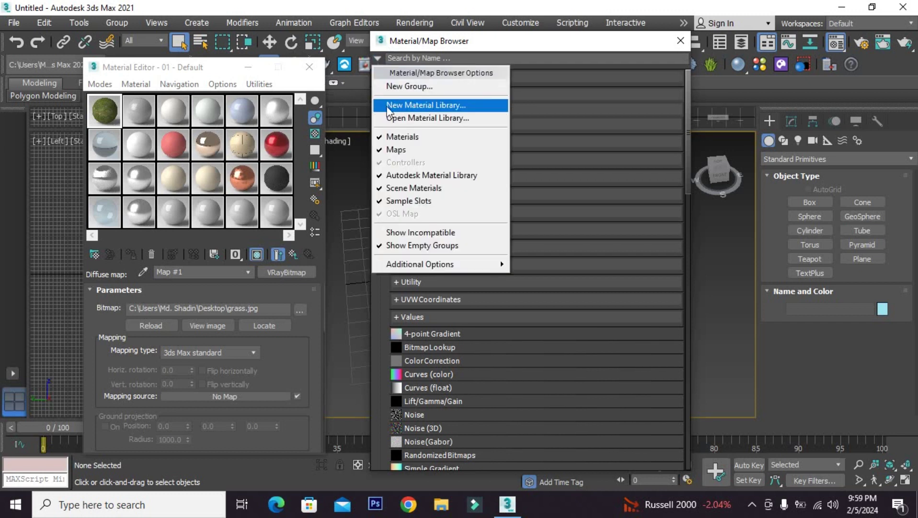
pyautogui.click(440, 105)
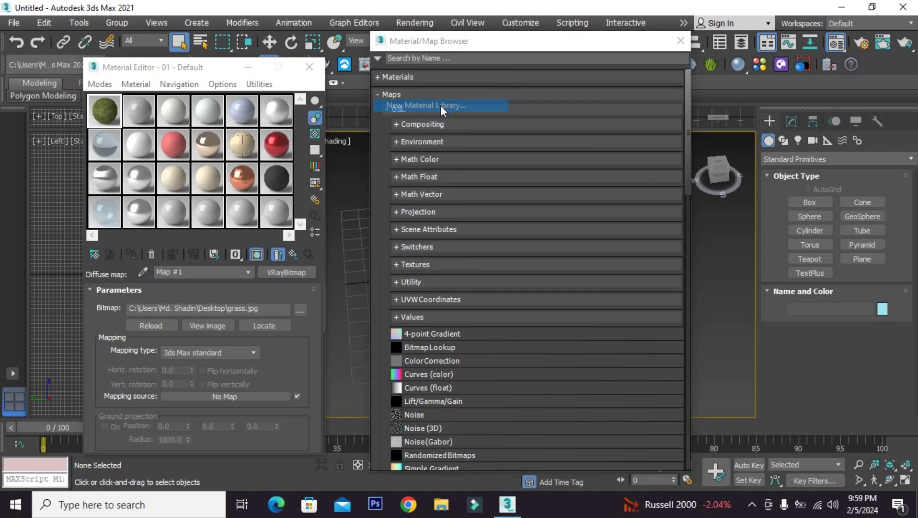
pyautogui.moveTo(578, 67); pyautogui.dragTo(359, 66)
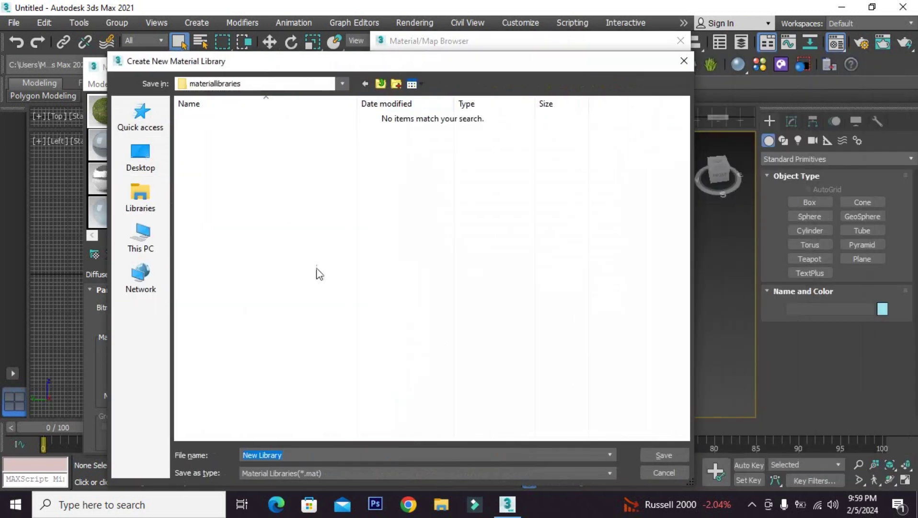
pyautogui.click(684, 61)
# Step: Minimize 3ds Max and create a new desktop folder named 1
pyautogui.click(845, 7)
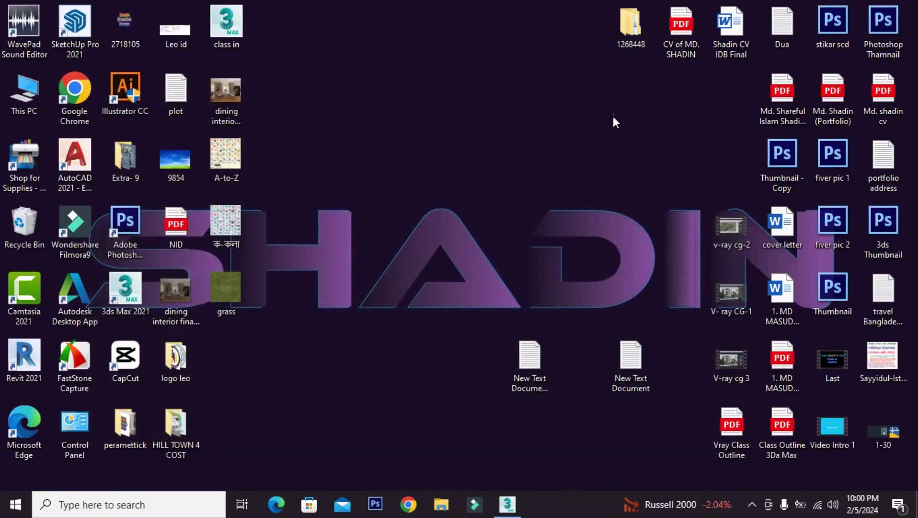
pyautogui.rightClick(374, 92)
pyautogui.moveTo(406, 216)
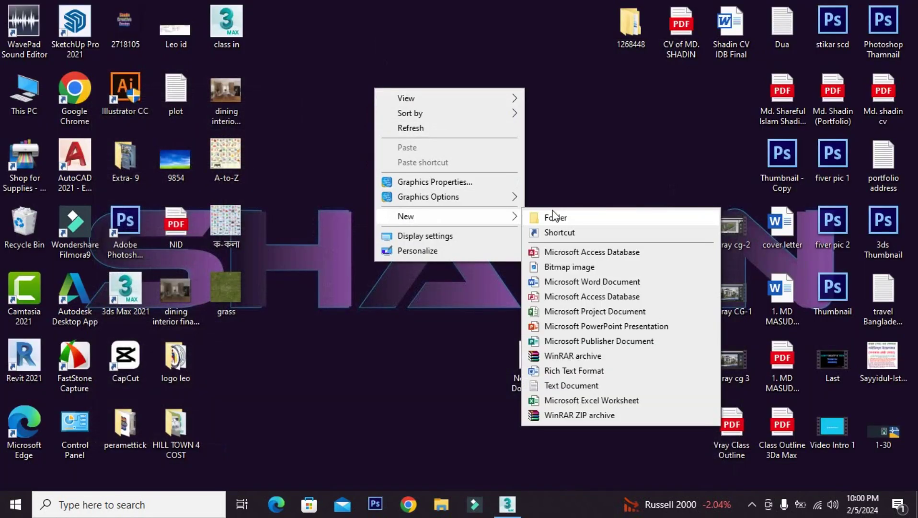
pyautogui.click(574, 219)
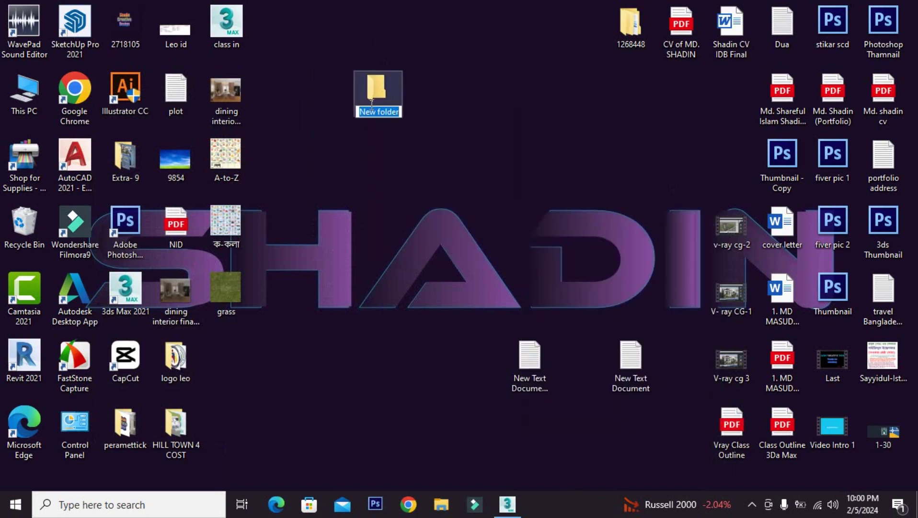
pyautogui.write('1')
pyautogui.press('Return')
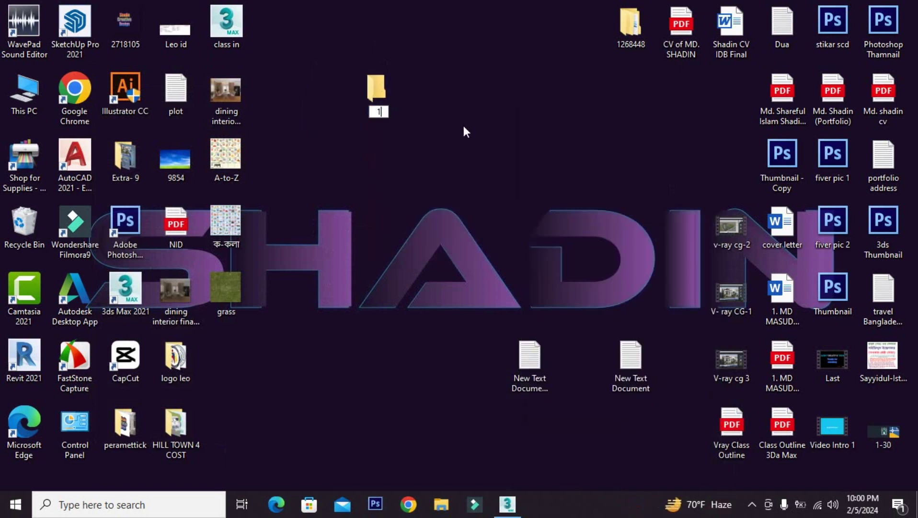
# Step: Back in 3ds Max, save a New Material Library as 1.mat in Desktop folder 1
pyautogui.click(507, 503)
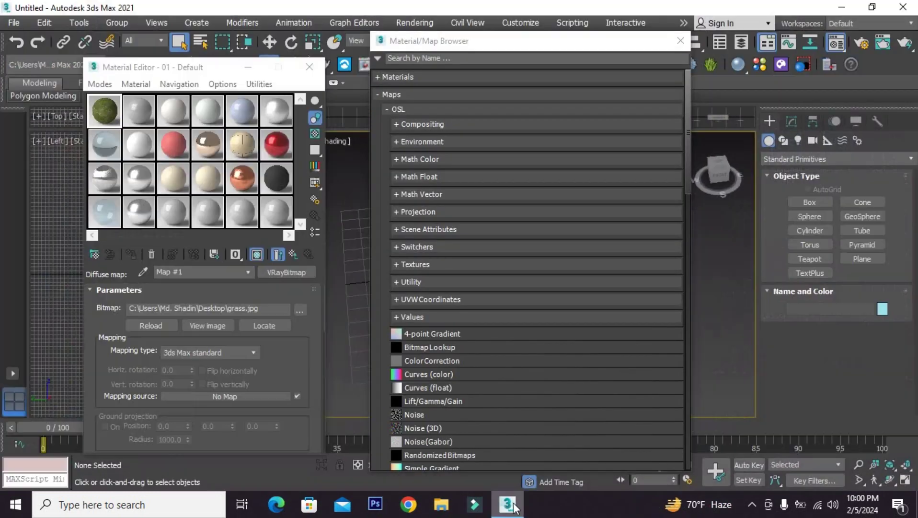
pyautogui.click(376, 57)
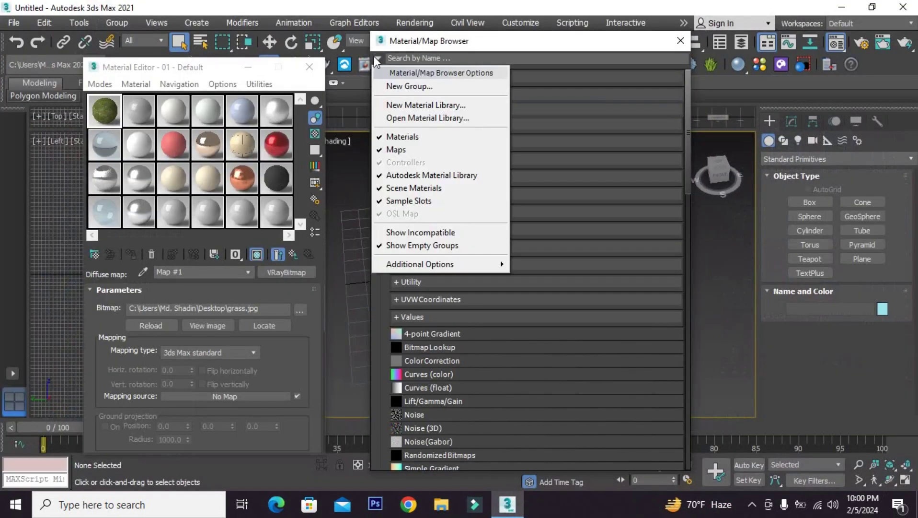
pyautogui.click(429, 105)
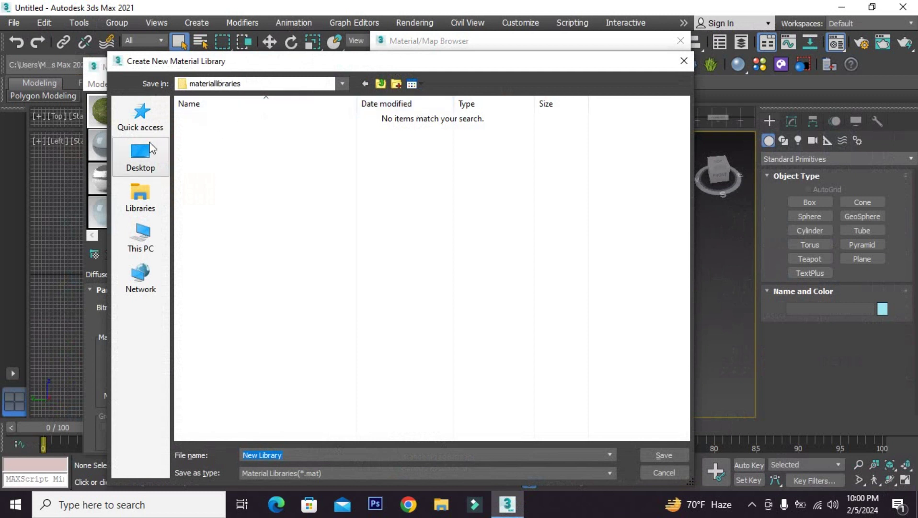
pyautogui.click(144, 153)
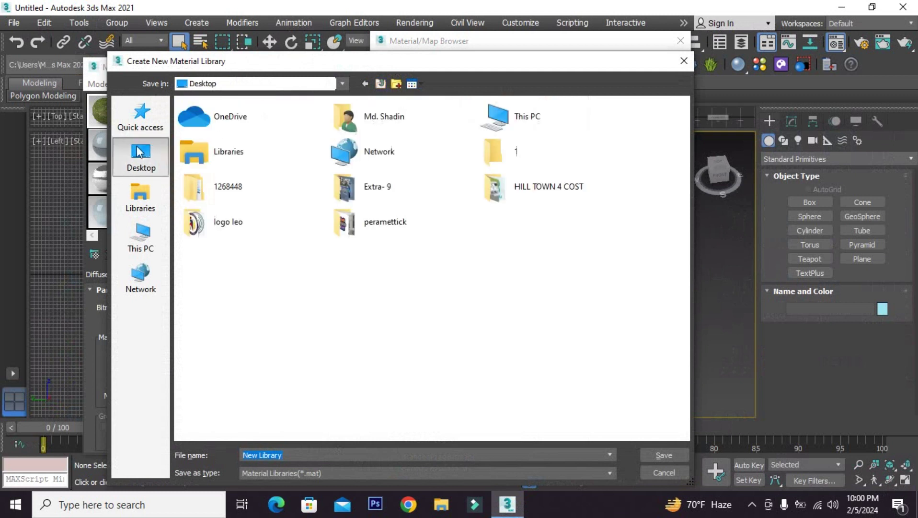
pyautogui.click(520, 155)
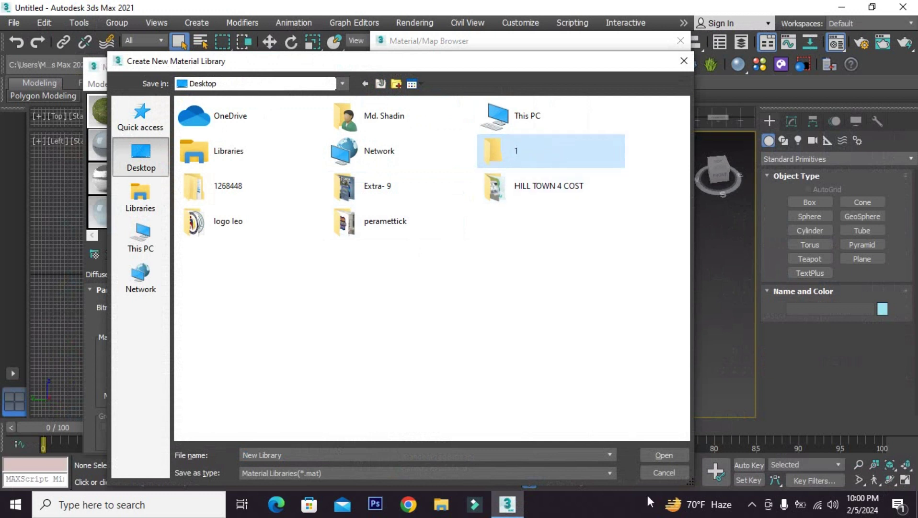
pyautogui.click(664, 455)
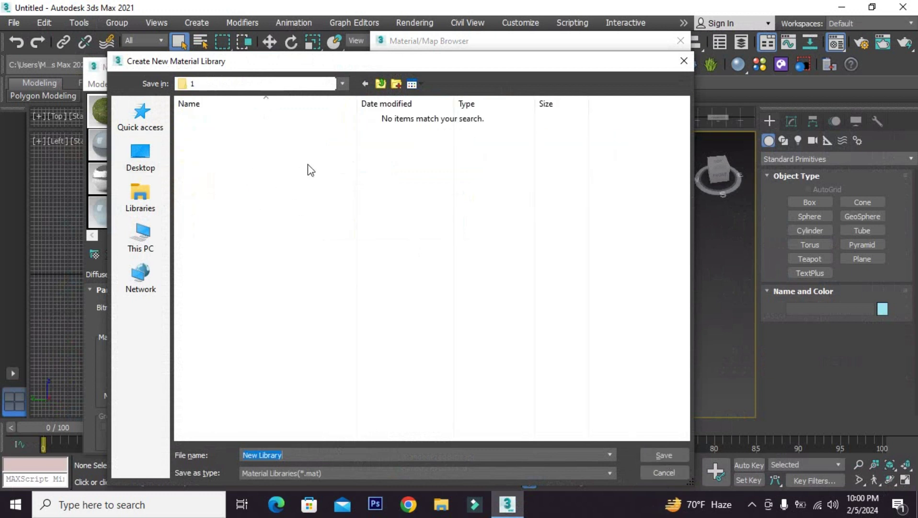
pyautogui.click(294, 454)
pyautogui.moveTo(293, 452); pyautogui.dragTo(241, 453)
pyautogui.write('1')
pyautogui.click(658, 454)
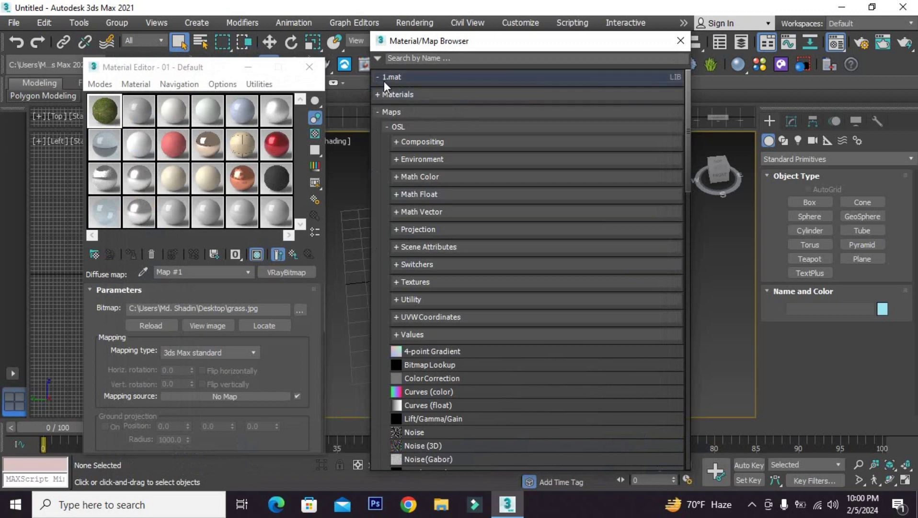
# Step: Close the browser, return to the grass VRayMtl's top level, and choose Put to Library
pyautogui.click(390, 78)
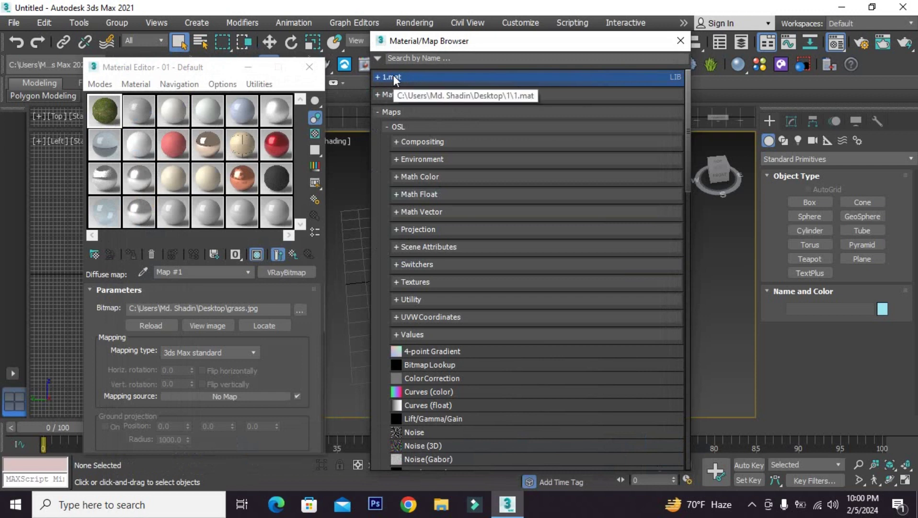
pyautogui.click(681, 41)
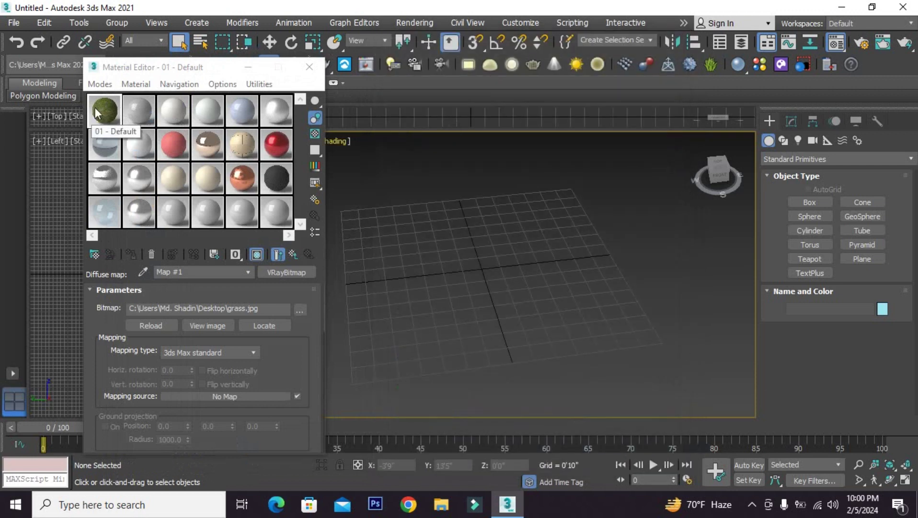
pyautogui.click(293, 254)
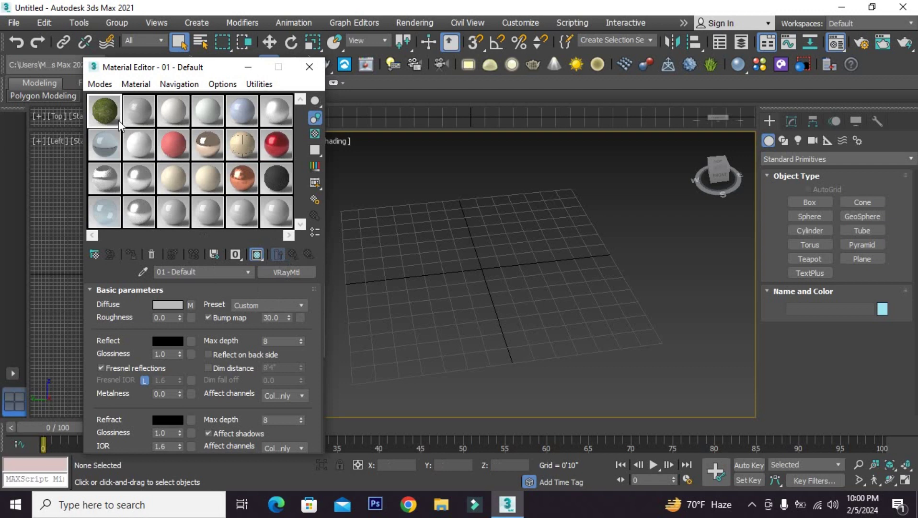
pyautogui.click(214, 255)
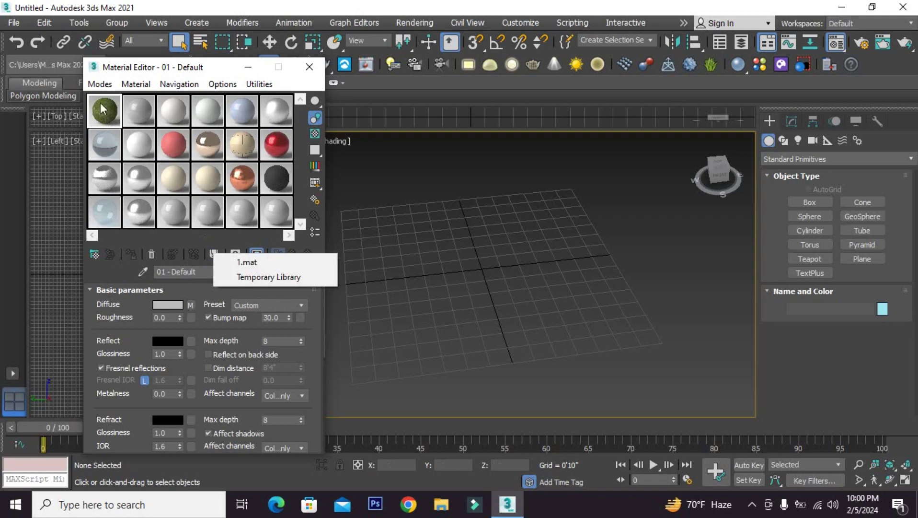
# Step: Store the material in 1.mat under the name grass
pyautogui.click(263, 261)
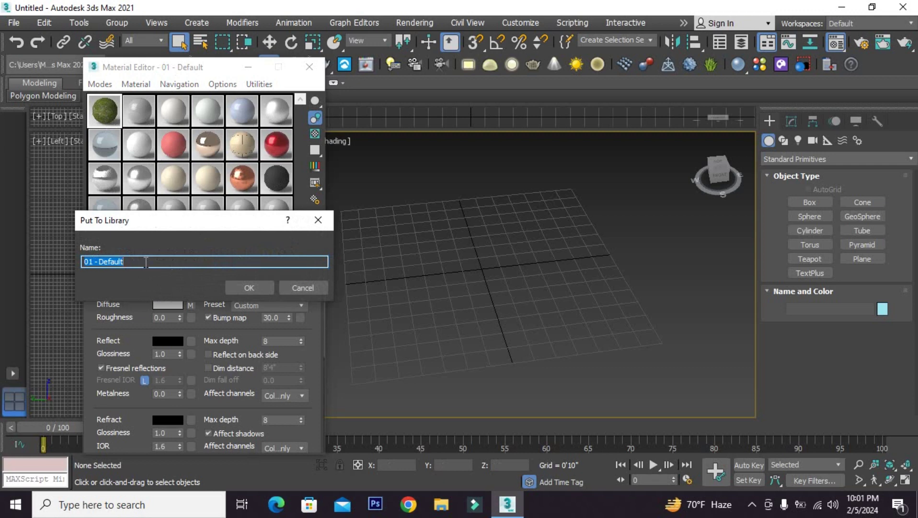
pyautogui.write('grass')
pyautogui.click(260, 288)
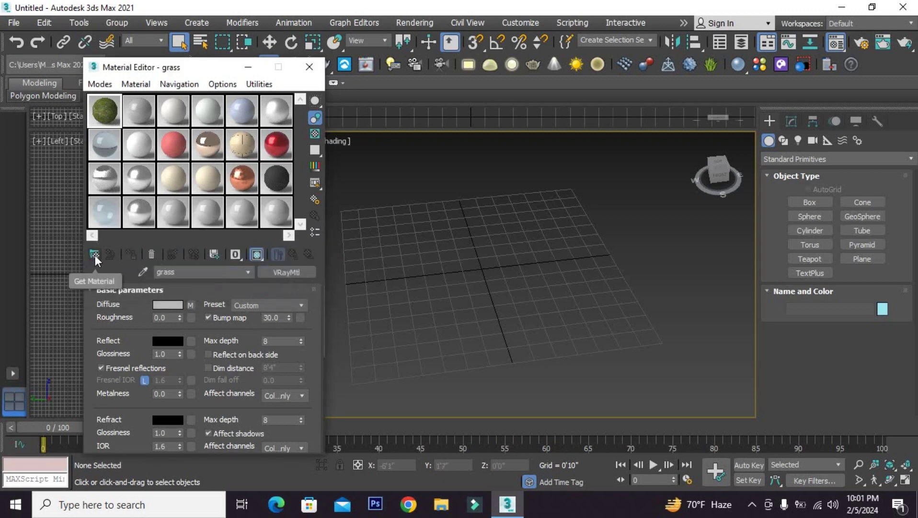
# Step: Confirm grass (VRayMtl) appears in the 1.mat library in the Material/Map Browser
pyautogui.click(94, 254)
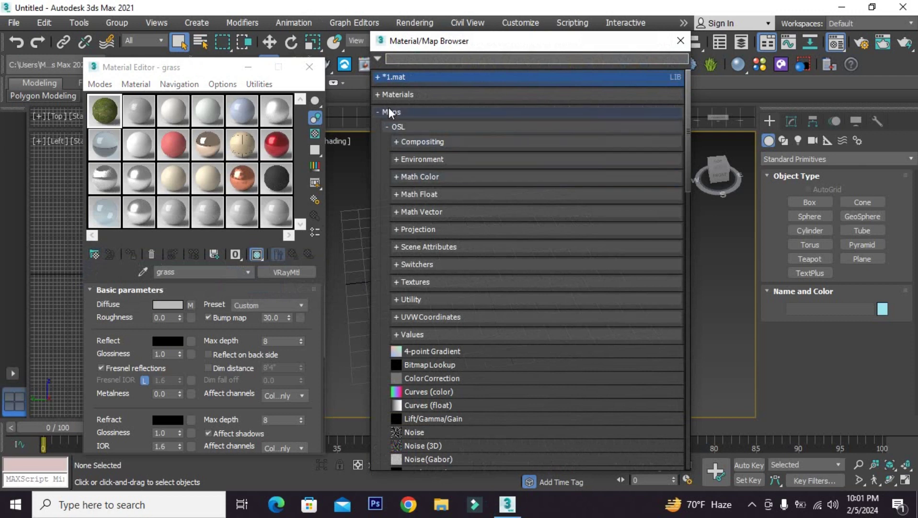
pyautogui.click(378, 77)
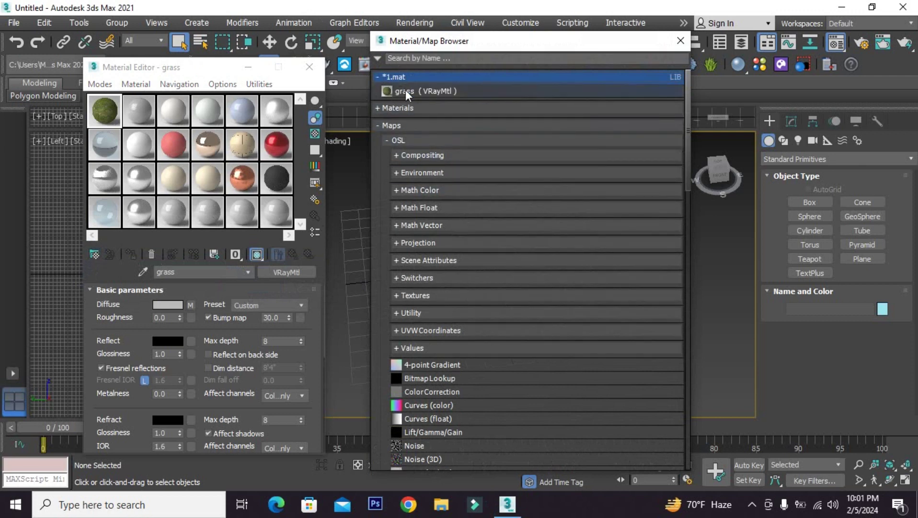
pyautogui.click(386, 92)
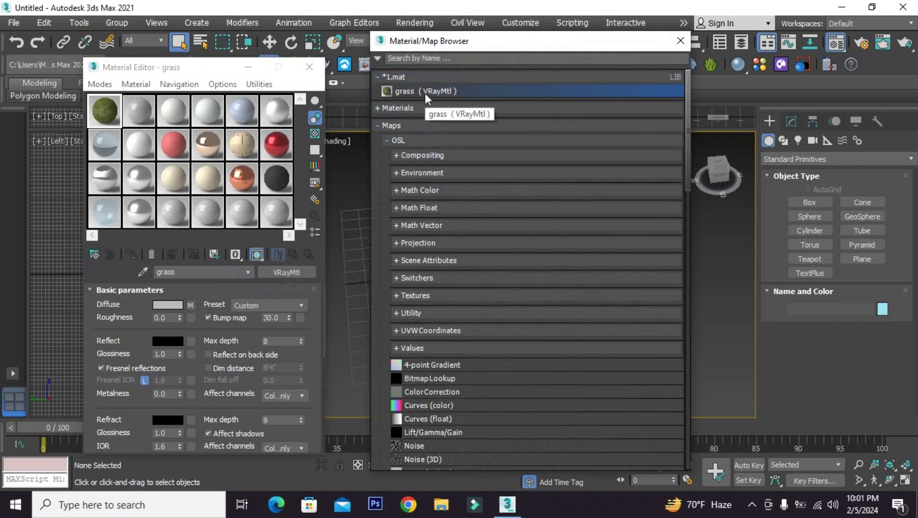
# Step: Close the browser and draw a box, Box001, on the Perspective grid
pyautogui.click(681, 42)
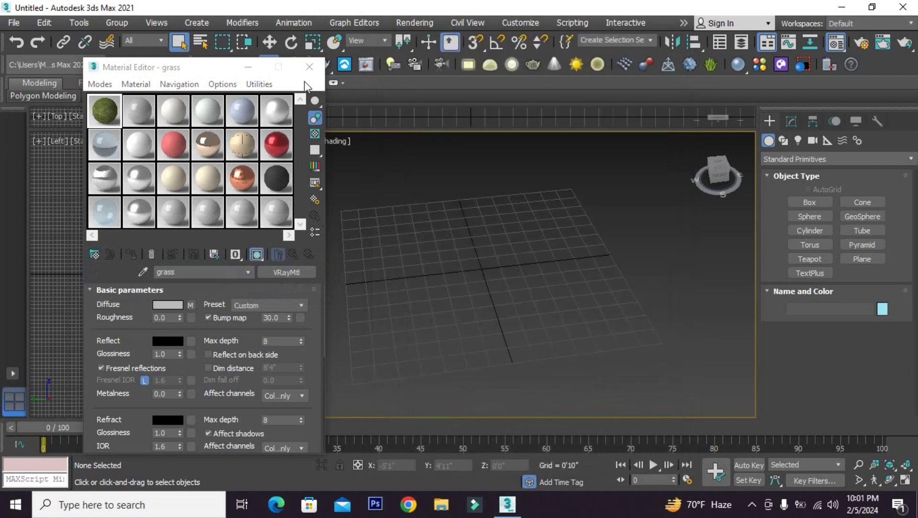
pyautogui.click(309, 66)
pyautogui.click(823, 203)
pyautogui.moveTo(530, 187); pyautogui.dragTo(492, 322)
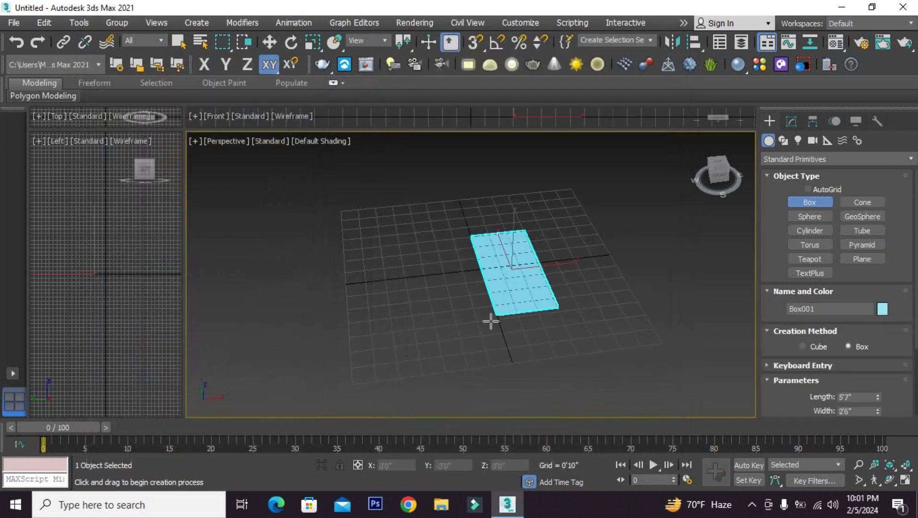
pyautogui.click(471, 267)
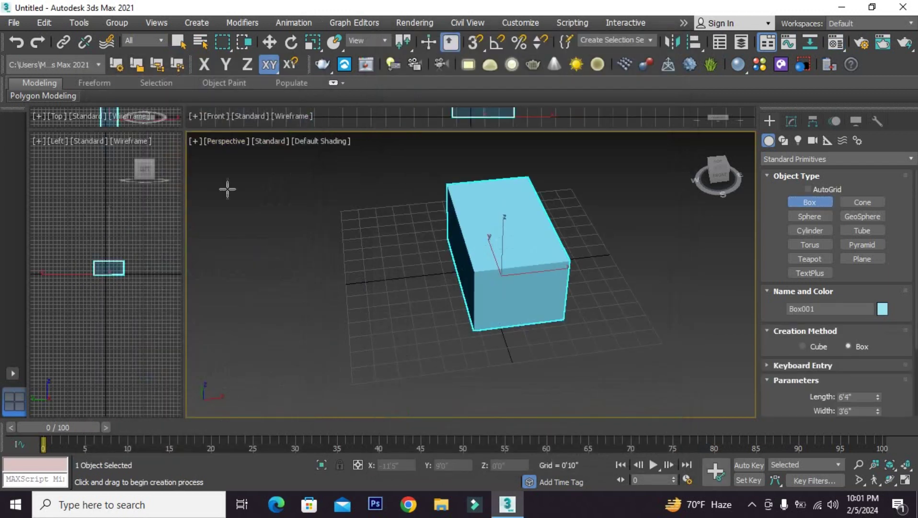
pyautogui.click(177, 43)
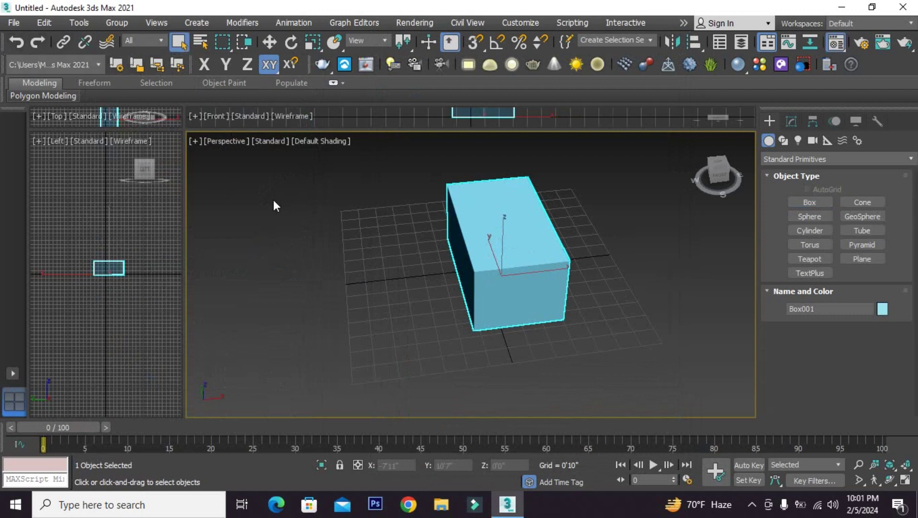
# Step: Drag the grass VRayMtl from 1.mat onto Box001 so it shows the grass texture
pyautogui.press('m')
pyautogui.click(95, 255)
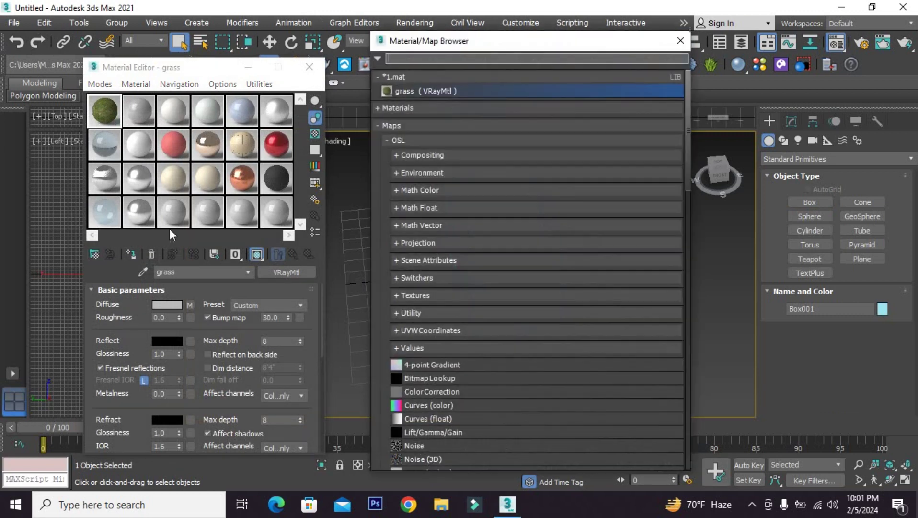
pyautogui.moveTo(420, 46); pyautogui.dragTo(131, 50)
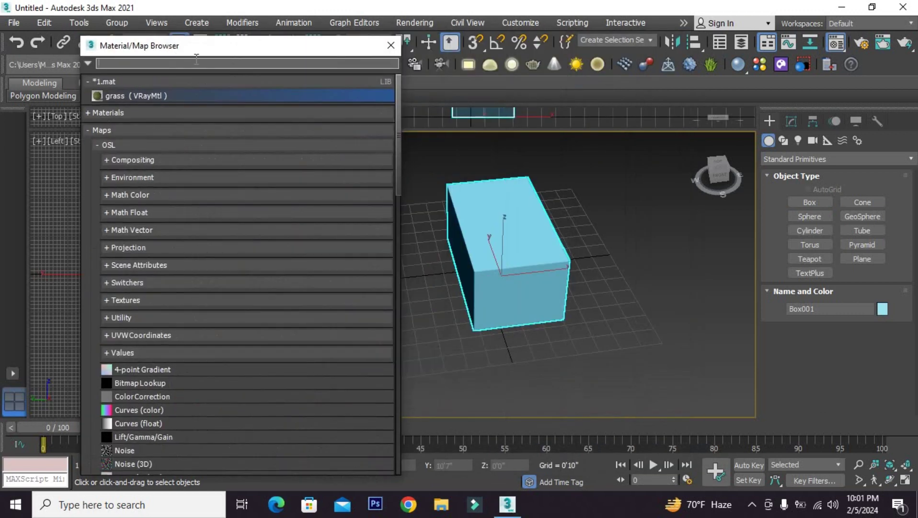
pyautogui.moveTo(192, 45); pyautogui.dragTo(415, 42)
pyautogui.click(106, 110)
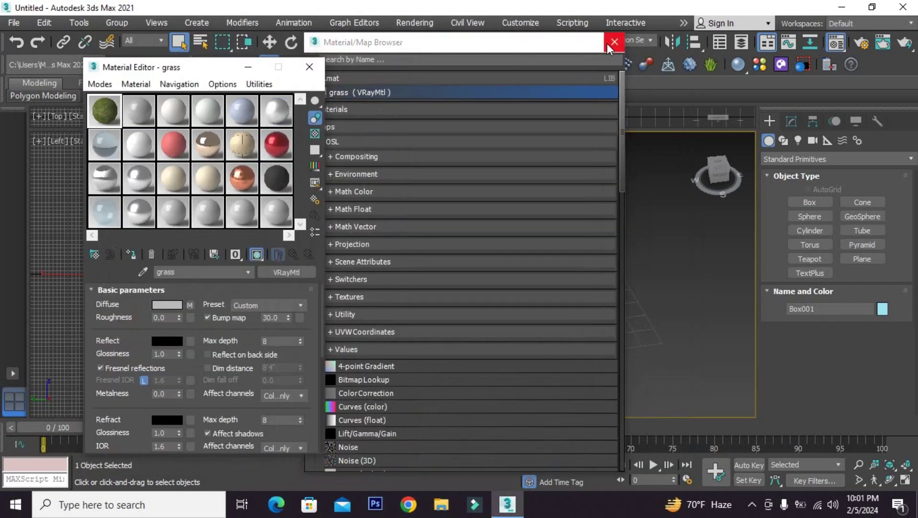
pyautogui.moveTo(536, 43); pyautogui.dragTo(357, 57)
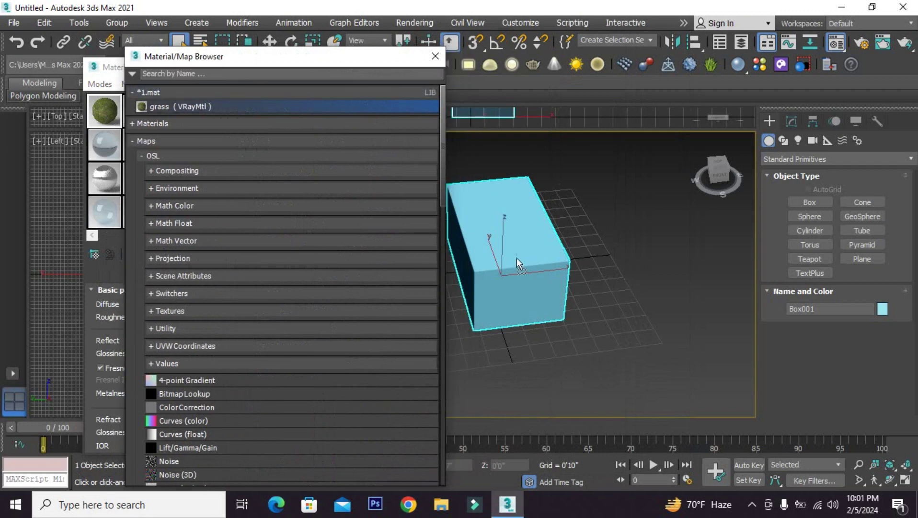
pyautogui.moveTo(517, 258); pyautogui.dragTo(517, 258)
pyautogui.click(435, 56)
pyautogui.scroll(5, 542, 250)
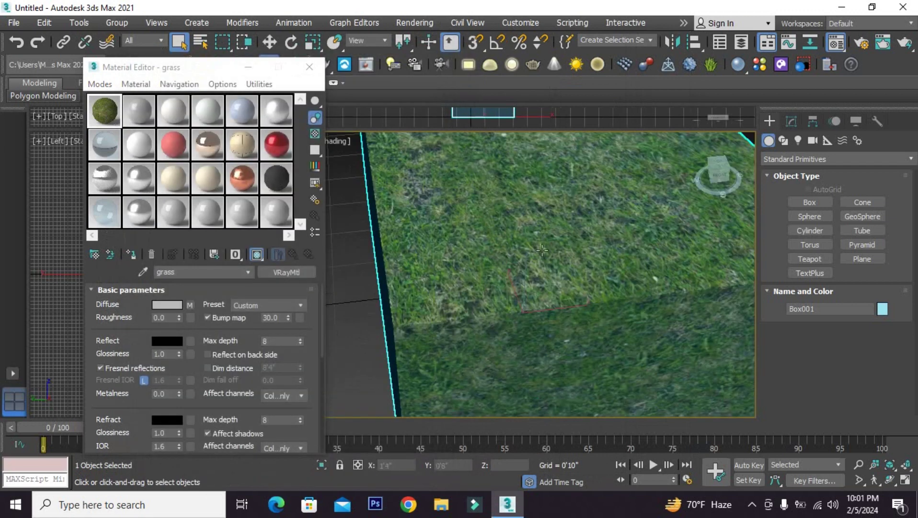
pyautogui.scroll(-5, 542, 250)
pyautogui.click(421, 280)
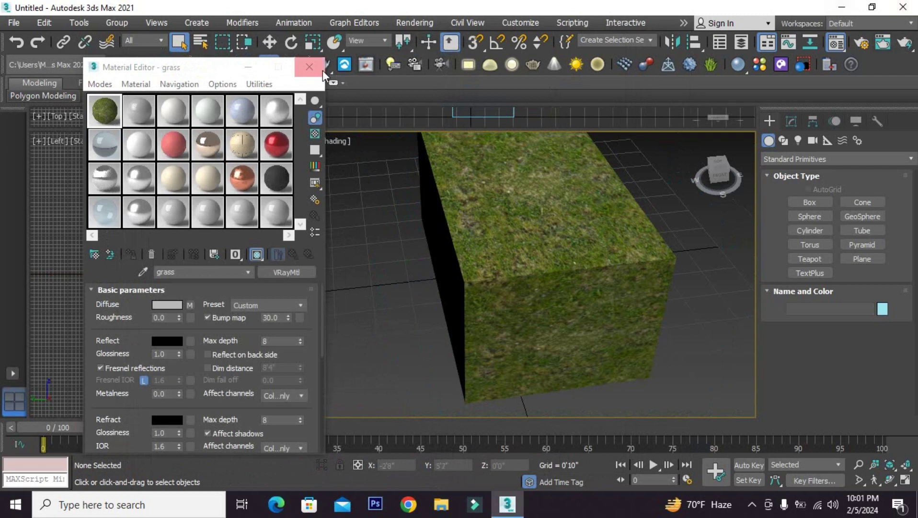
# Step: Close the Material Editor and start closing the scene, bringing up the save-changes prompt
pyautogui.click(310, 67)
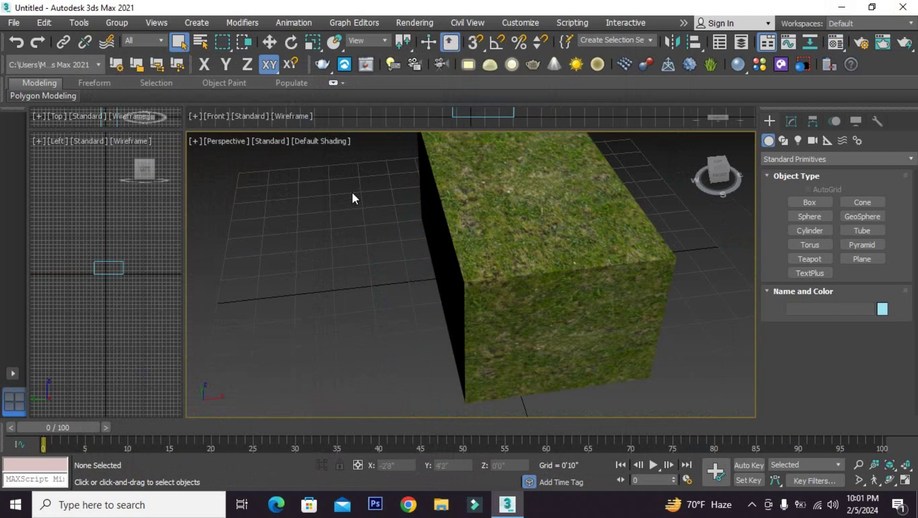
pyautogui.scroll(-4, 353, 192)
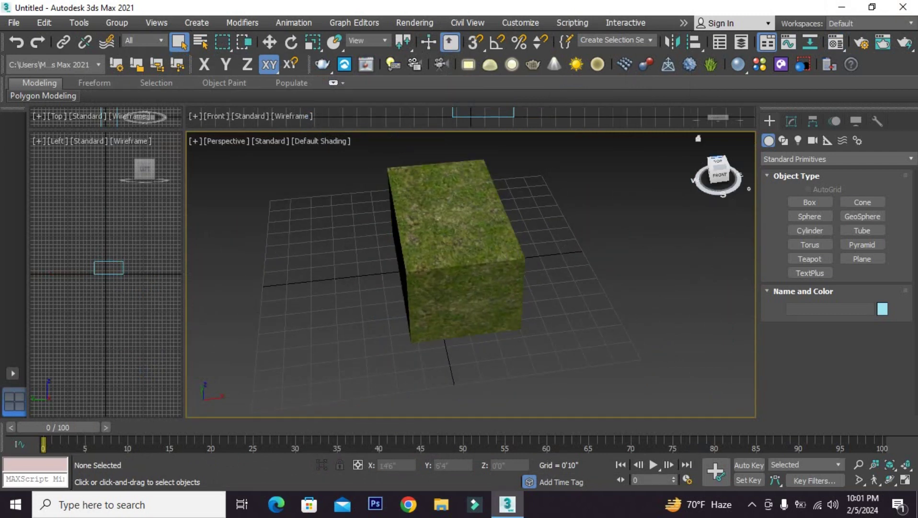
pyautogui.click(905, 8)
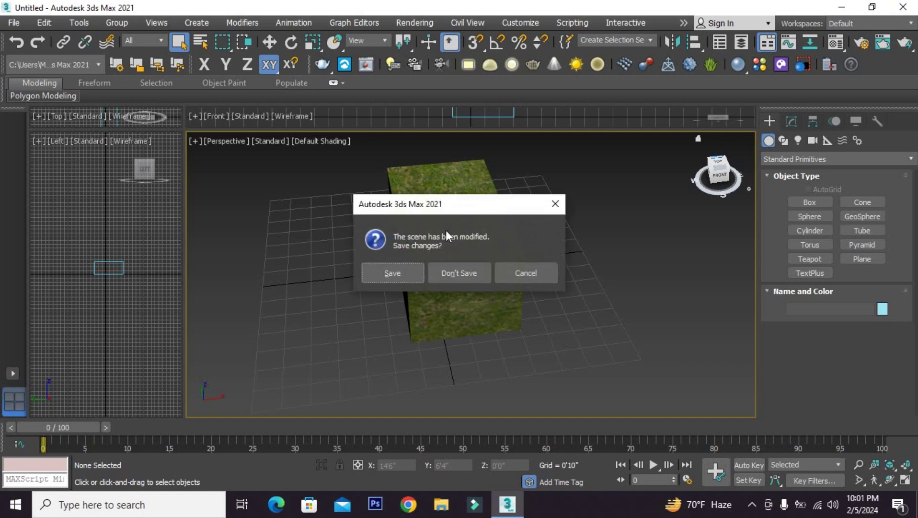
# Step: Save the scene to the Desktop as dfdf.max
pyautogui.click(405, 271)
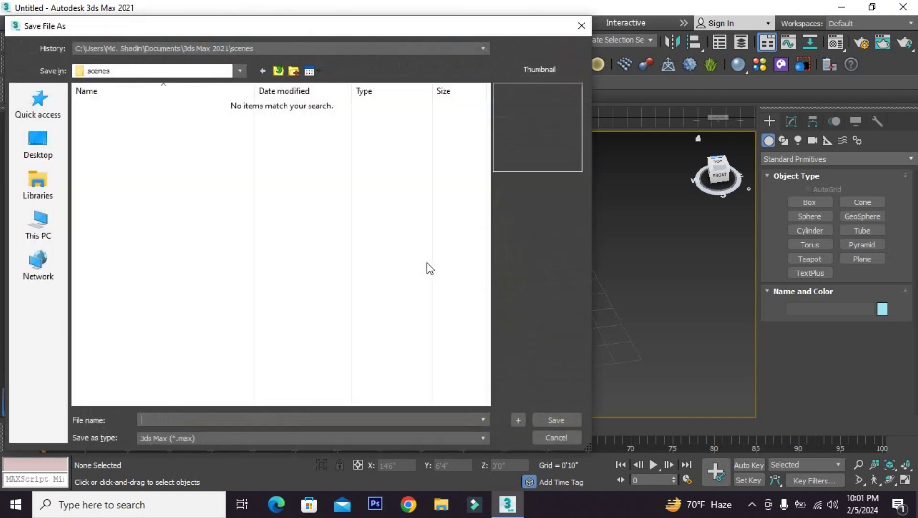
pyautogui.click(38, 144)
pyautogui.write('d')
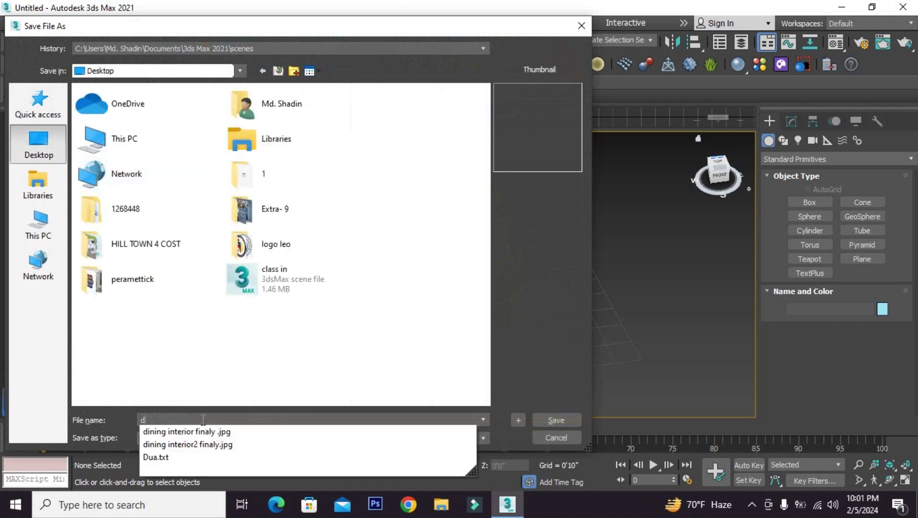
pyautogui.write('fdf')
pyautogui.click(570, 416)
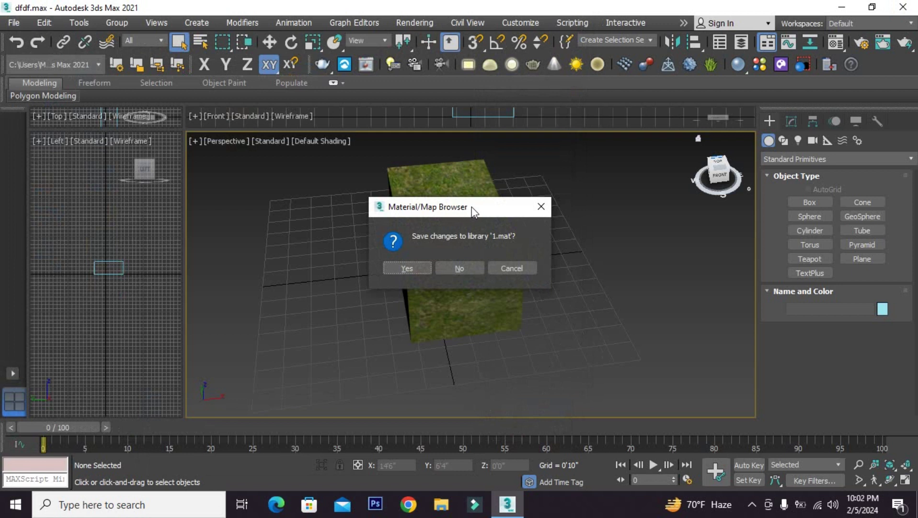
# Step: Confirm saving the pending changes to the 1.mat material library
pyautogui.moveTo(471, 206)
pyautogui.mouseDown()
pyautogui.moveTo(341, 219)
pyautogui.moveTo(313, 199)
pyautogui.mouseUp()
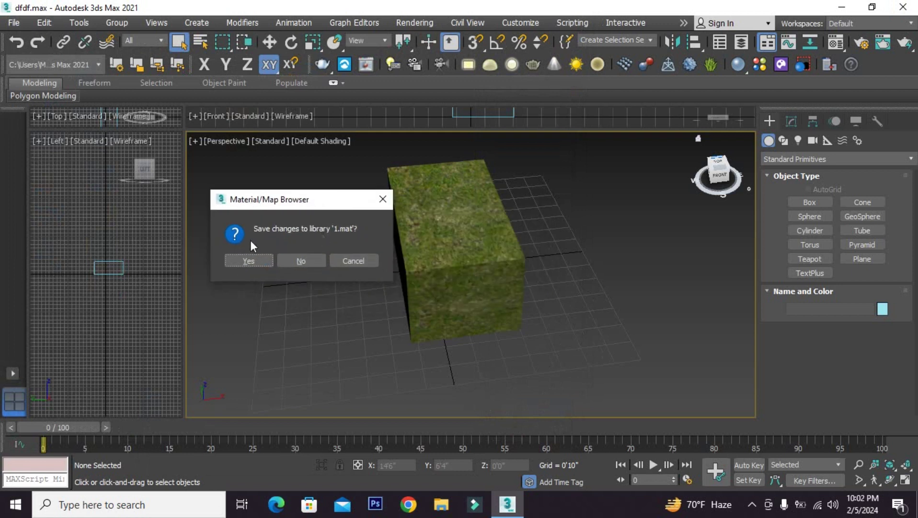
pyautogui.moveTo(319, 203)
pyautogui.mouseDown()
pyautogui.moveTo(332, 211)
pyautogui.moveTo(303, 208)
pyautogui.mouseUp()
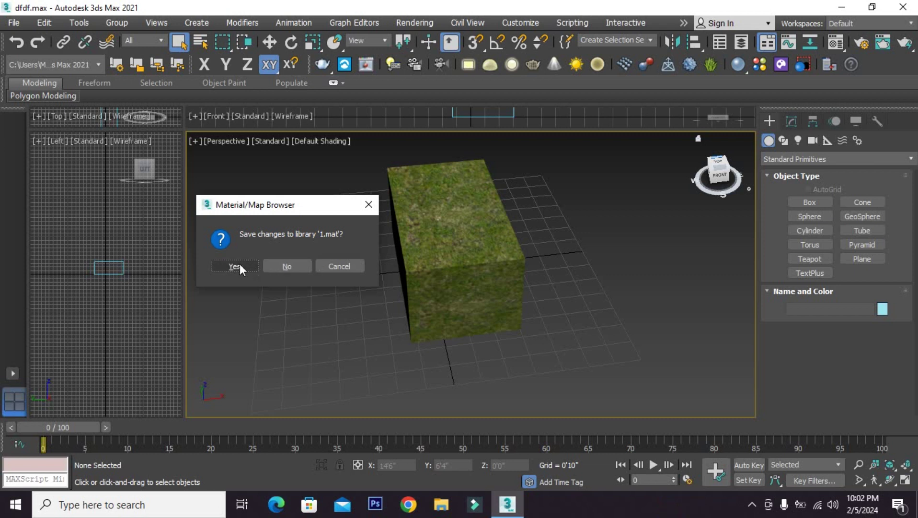
pyautogui.click(238, 263)
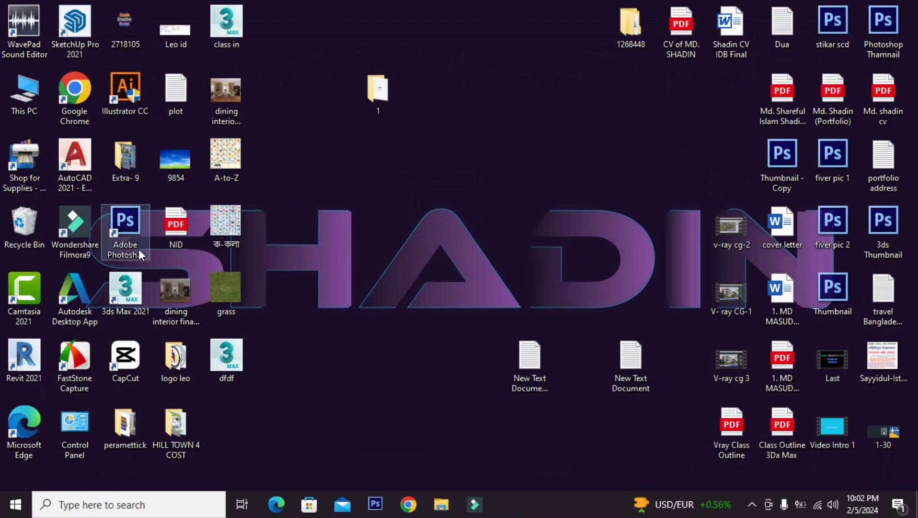
# Step: Relaunch 3ds Max 2021 from its desktop shortcut
pyautogui.doubleClick(122, 284)
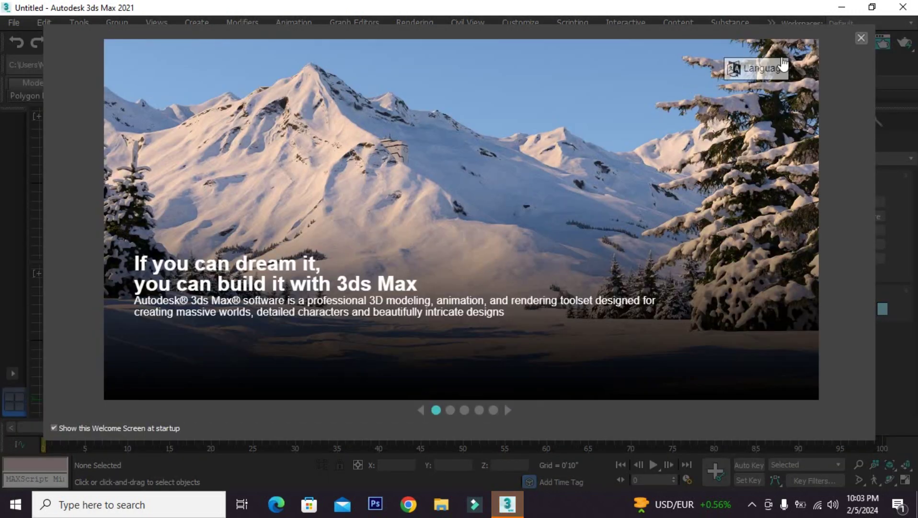
# Step: Dismiss the Welcome Screen, check the 1.mat library in the Material Browser, then close both editors
pyautogui.click(861, 38)
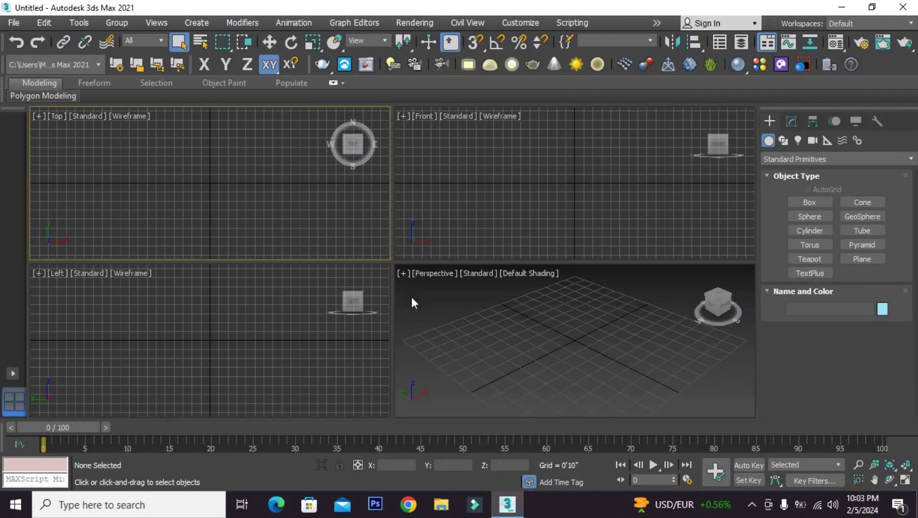
pyautogui.click(426, 346)
pyautogui.press('m')
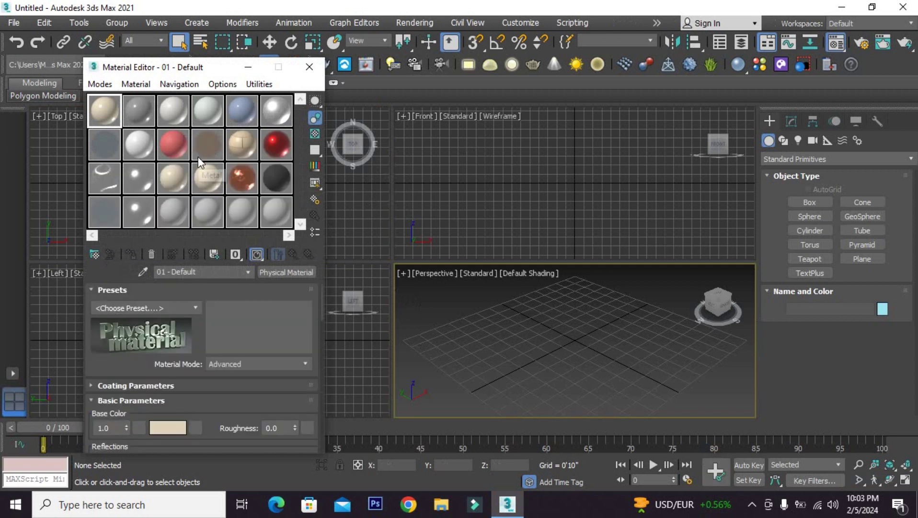
pyautogui.click(94, 254)
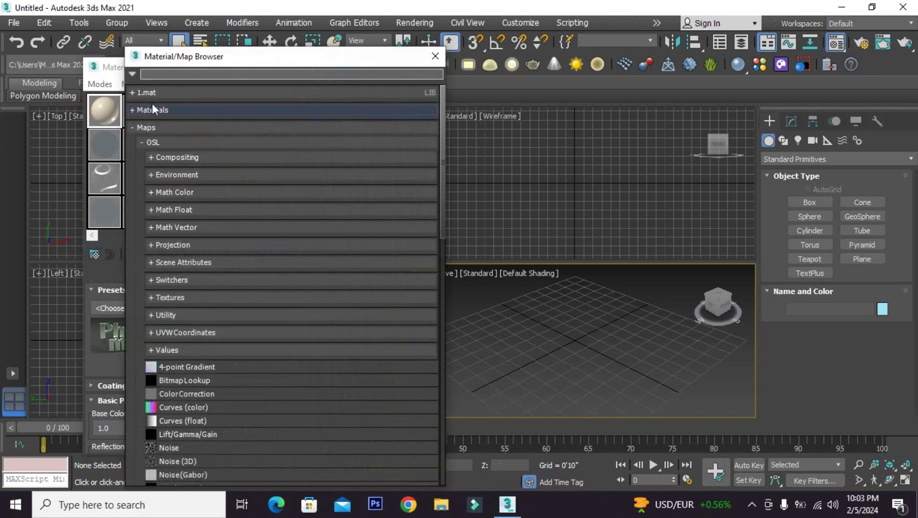
pyautogui.moveTo(200, 63); pyautogui.dragTo(159, 73)
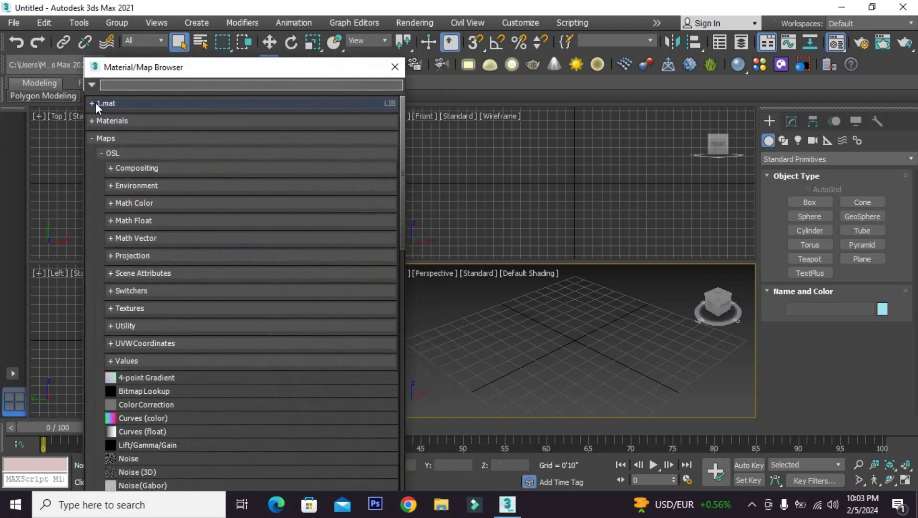
pyautogui.click(93, 104)
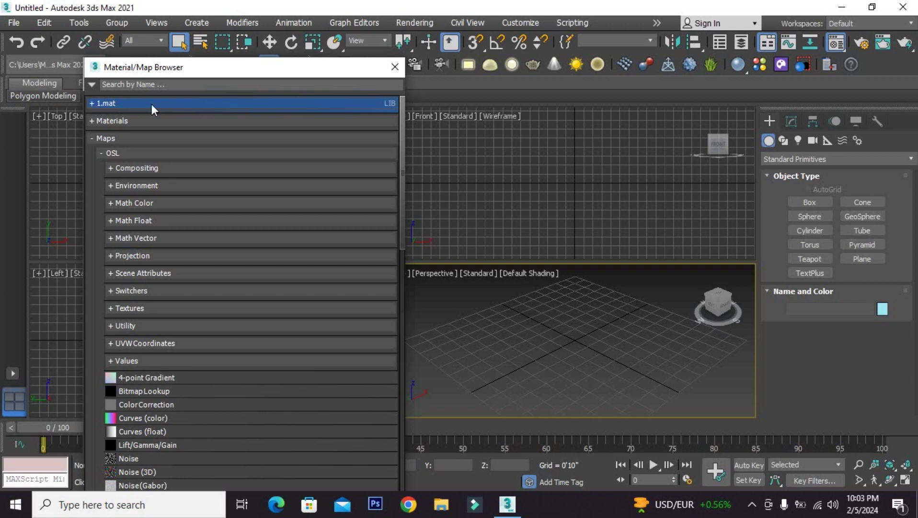
pyautogui.click(394, 67)
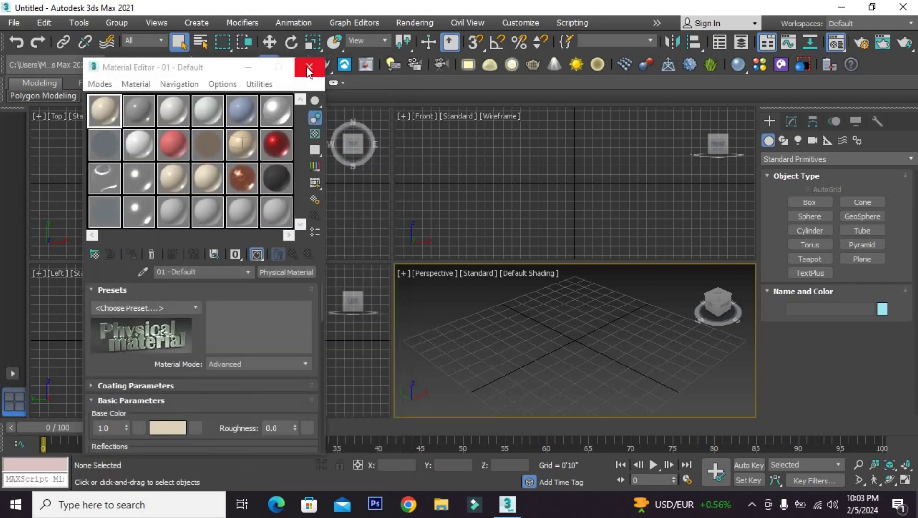
pyautogui.click(308, 68)
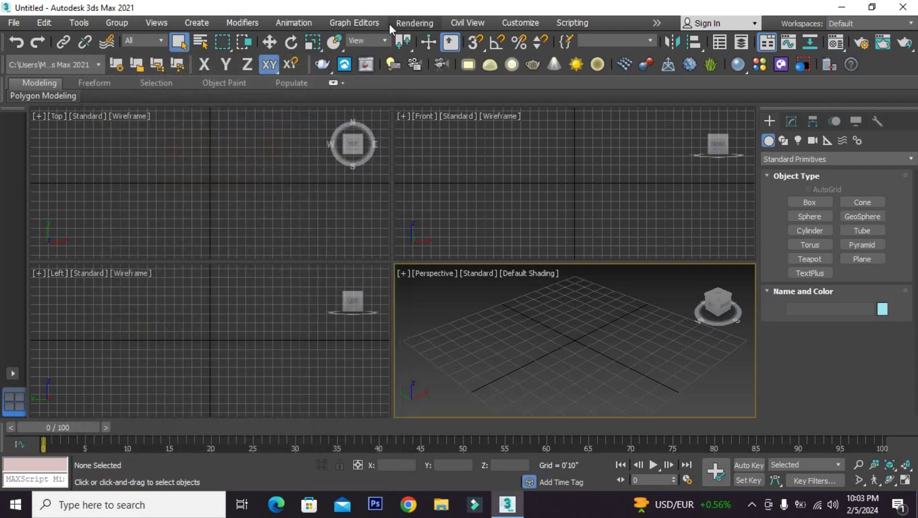
# Step: Set the renderer to V-Ray 5, update 1.4 and accept the Substance compatibility adjustment
pyautogui.click(419, 25)
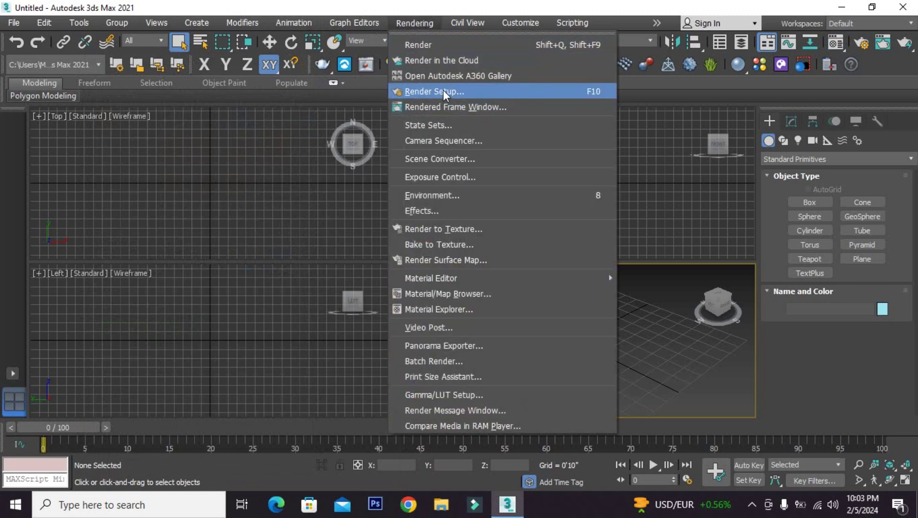
pyautogui.click(443, 90)
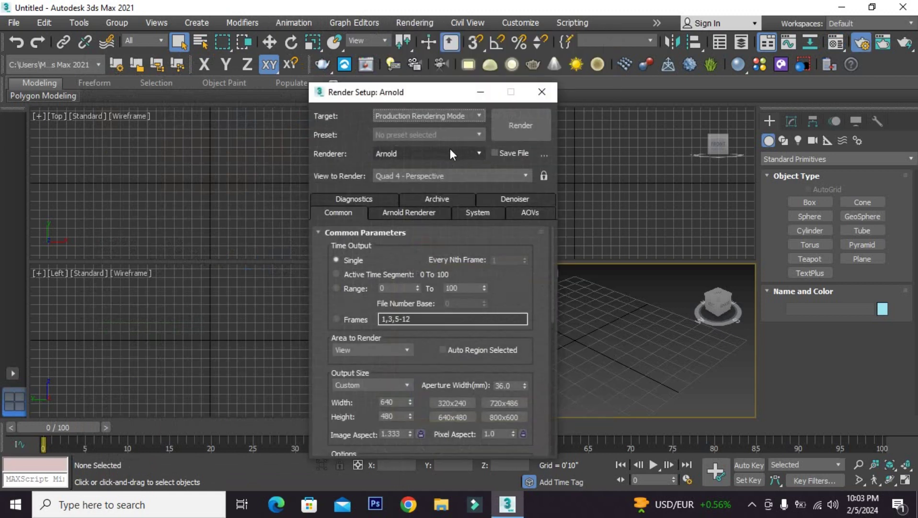
pyautogui.click(452, 153)
pyautogui.click(410, 215)
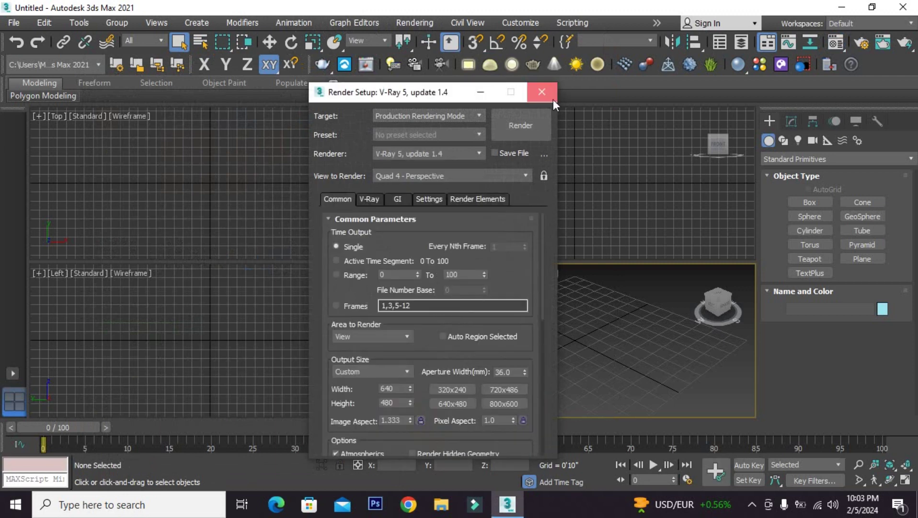
pyautogui.click(542, 92)
pyautogui.click(416, 374)
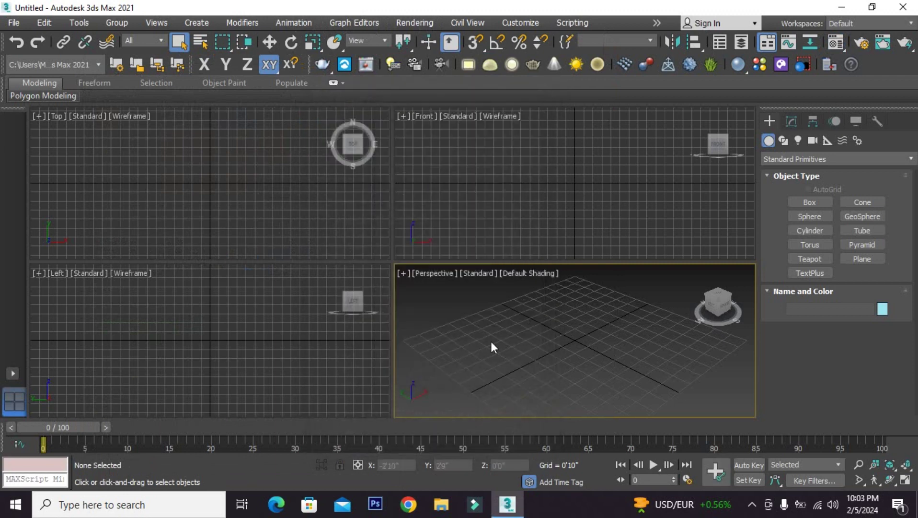
# Step: Select the grass material in the 1.mat library of the Material Browser
pyautogui.press('m')
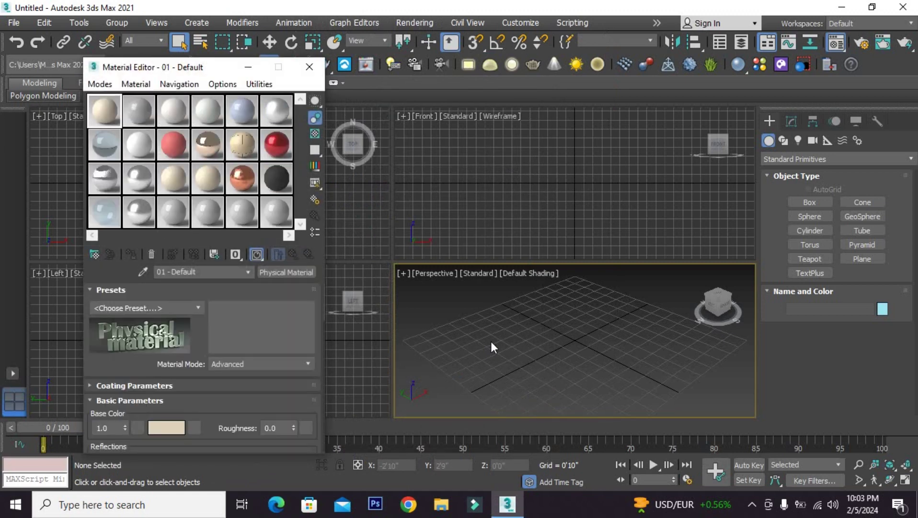
pyautogui.click(93, 255)
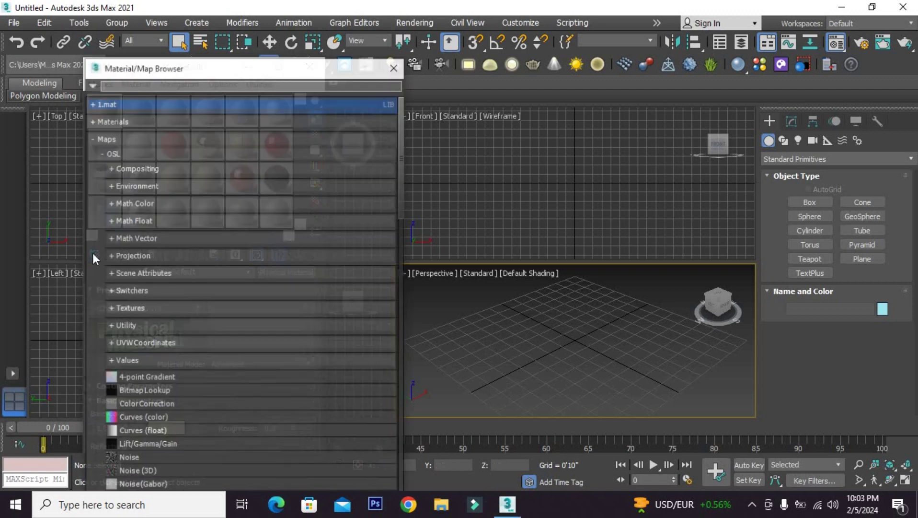
pyautogui.click(96, 104)
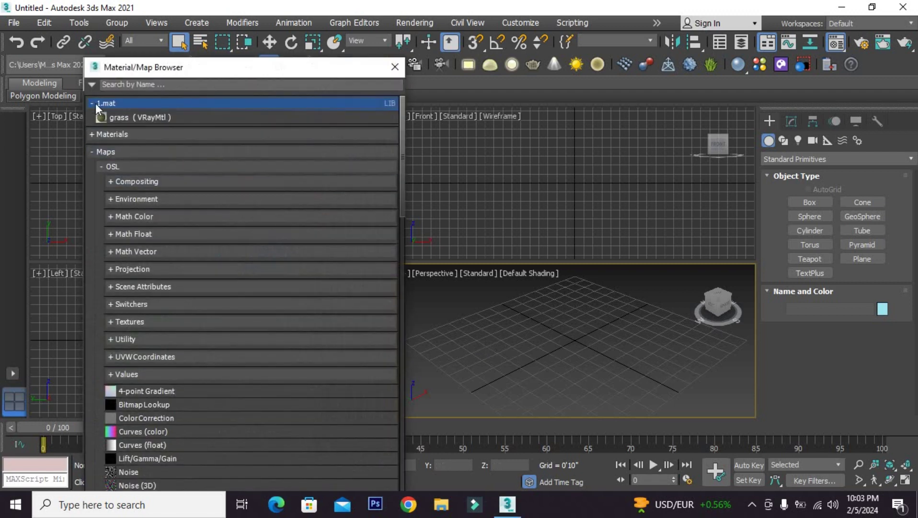
pyautogui.click(128, 119)
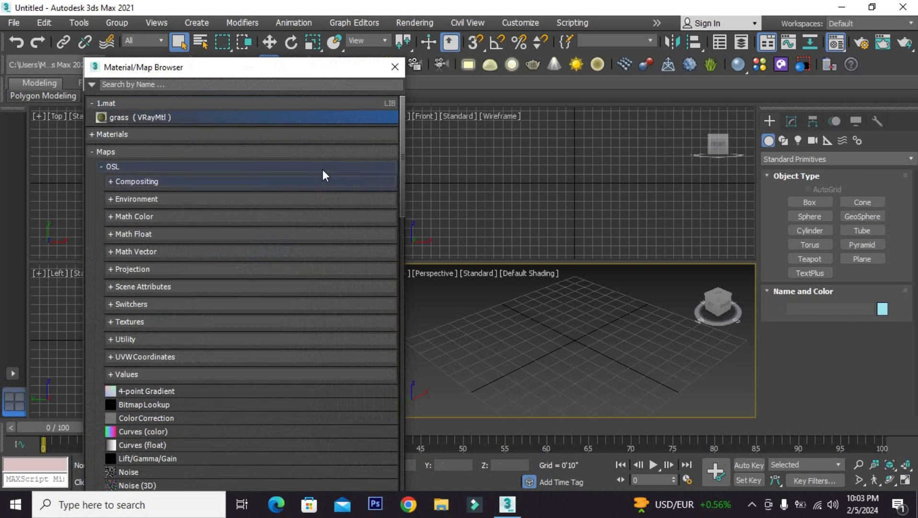
# Step: Create a box, Box001, in the Perspective viewport
pyautogui.click(810, 202)
pyautogui.moveTo(544, 322); pyautogui.dragTo(597, 352)
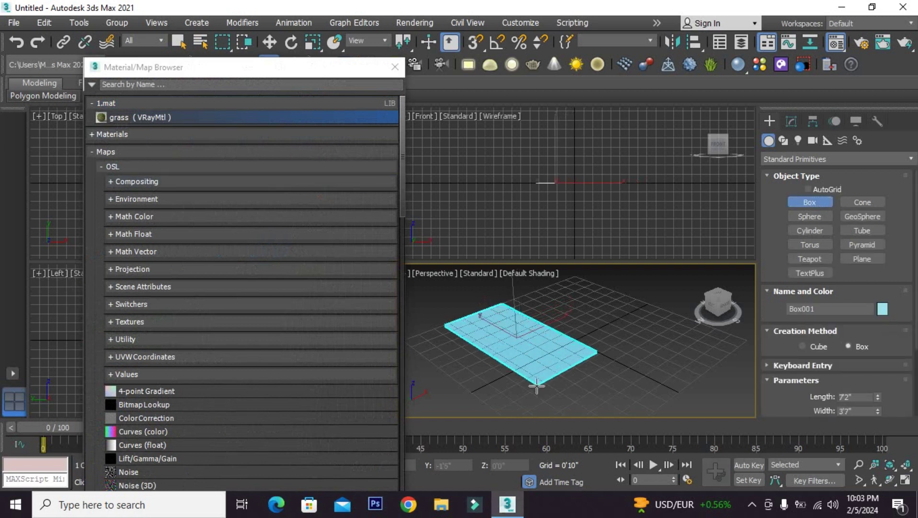
pyautogui.click(594, 297)
# Step: Drag the grass VRayMtl onto Box001 and close the Material Browser
pyautogui.moveTo(116, 119); pyautogui.dragTo(530, 335)
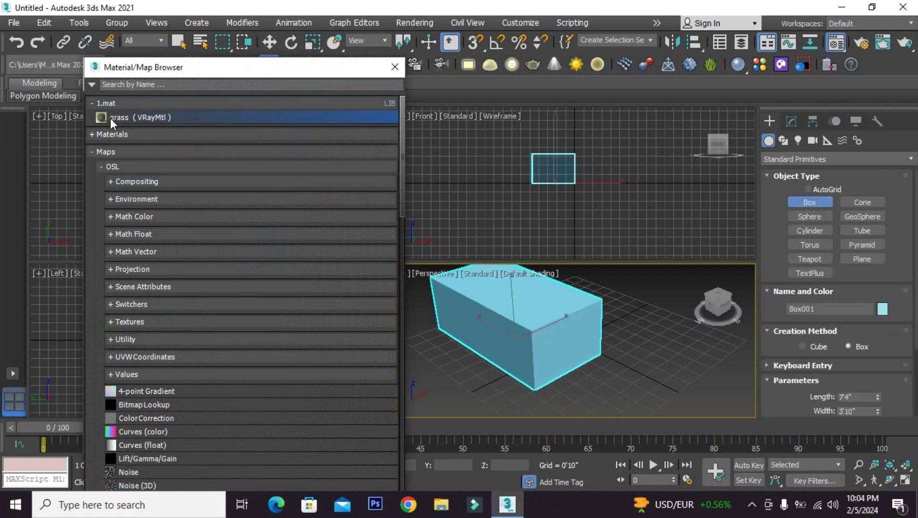
pyautogui.scroll(3, 532, 331)
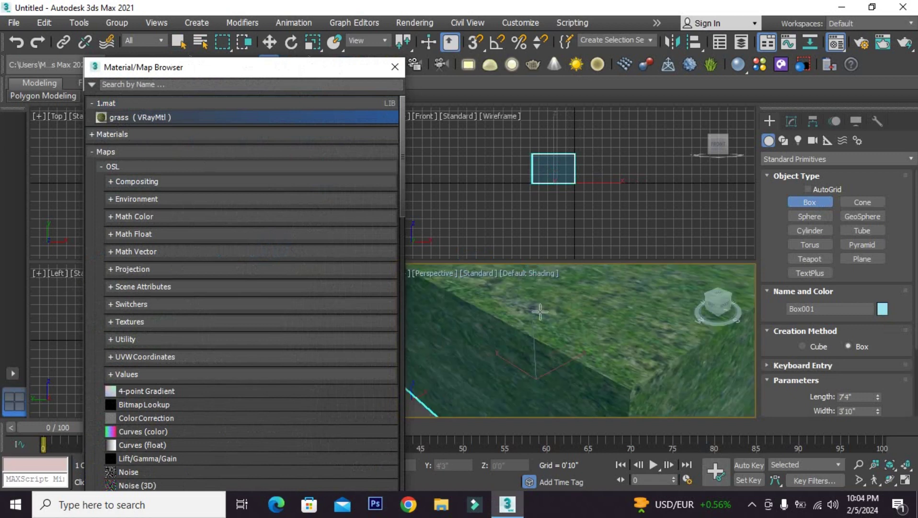
pyautogui.scroll(3, 537, 335)
pyautogui.scroll(2, 540, 356)
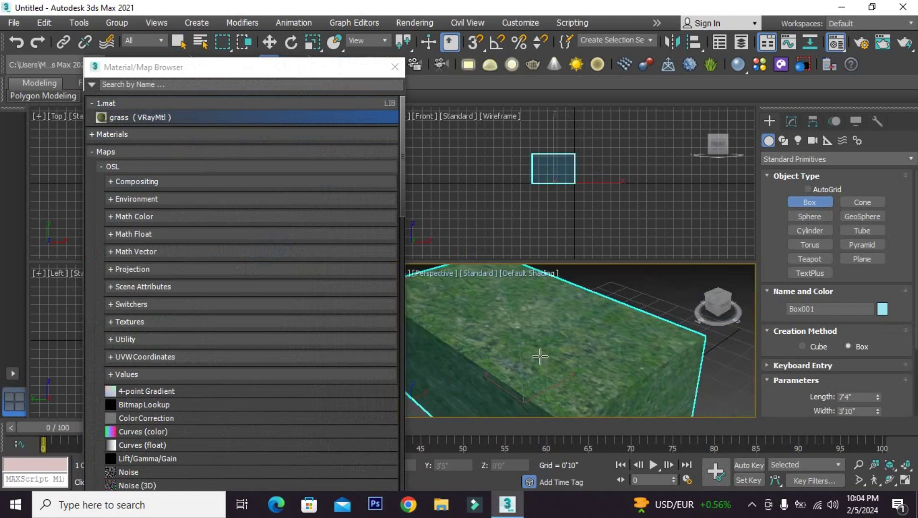
pyautogui.click(395, 67)
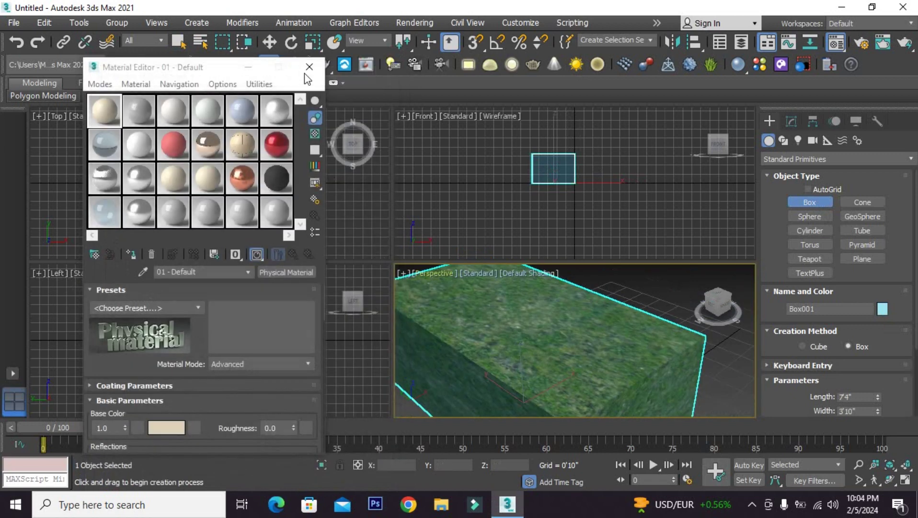
# Step: Close the Material Editor and enlarge the Perspective viewport
pyautogui.click(307, 66)
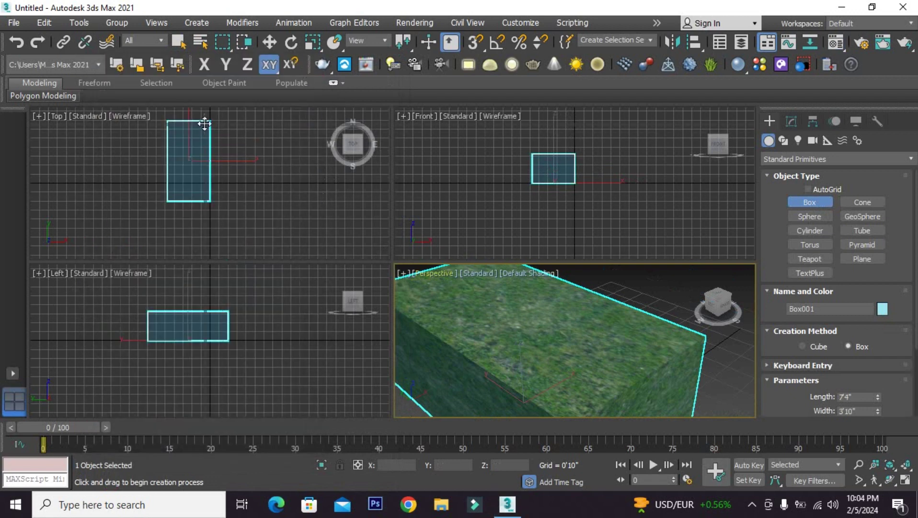
pyautogui.moveTo(205, 123); pyautogui.dragTo(202, 123)
pyautogui.scroll(-3, 472, 271)
pyautogui.scroll(-1, 472, 271)
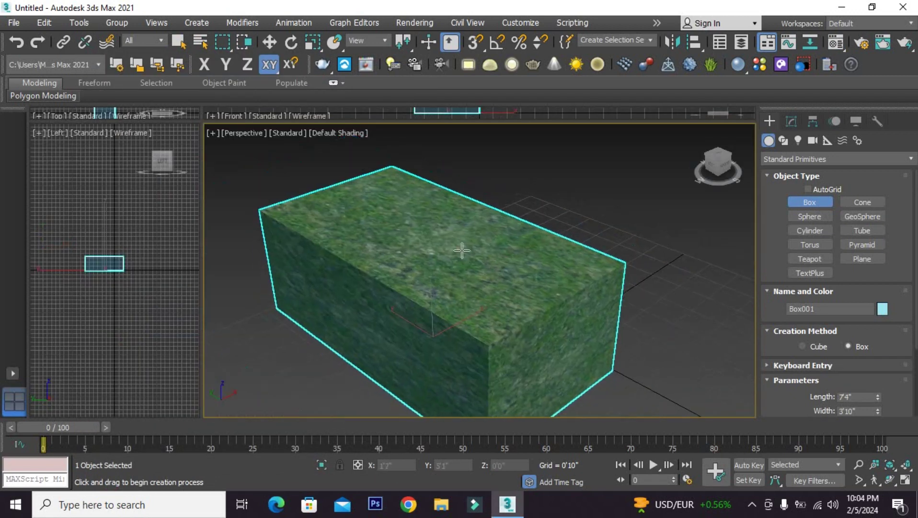
# Step: Switch to Select and Move and orbit around the grass-covered box
pyautogui.click(268, 43)
pyautogui.click(514, 209)
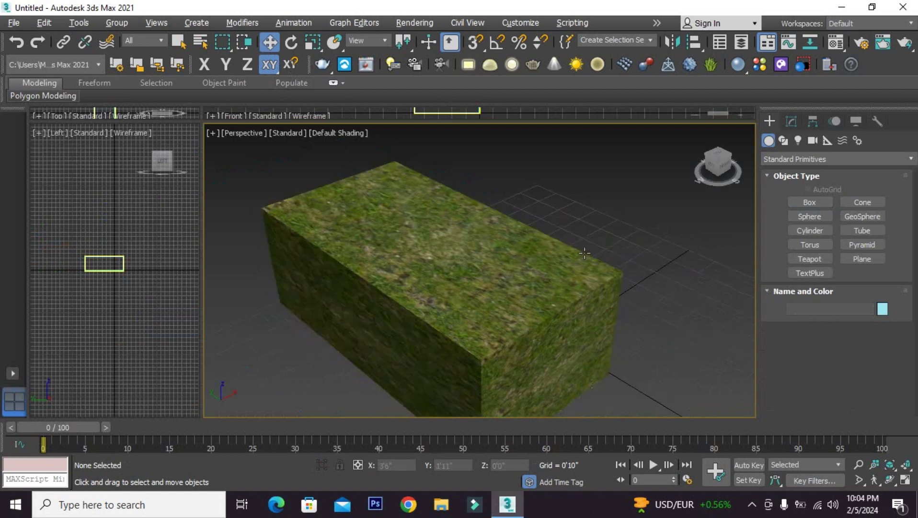
pyautogui.moveTo(584, 253)
pyautogui.keyDown('alt'); pyautogui.mouseDown(button='middle')
pyautogui.moveTo(451, 313)
pyautogui.moveTo(424, 274)
pyautogui.mouseUp(button='middle'); pyautogui.keyUp('alt')
pyautogui.click(423, 273)
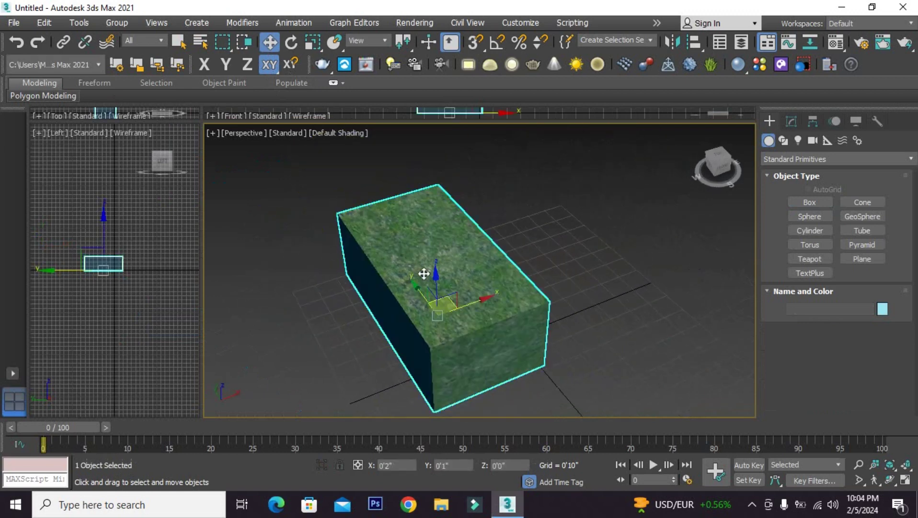
pyautogui.scroll(3, 438, 242)
pyautogui.click(567, 253)
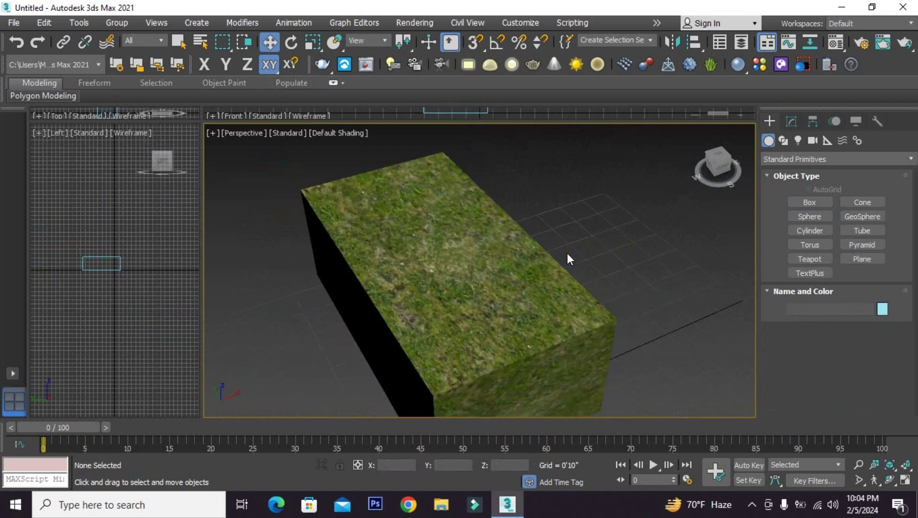